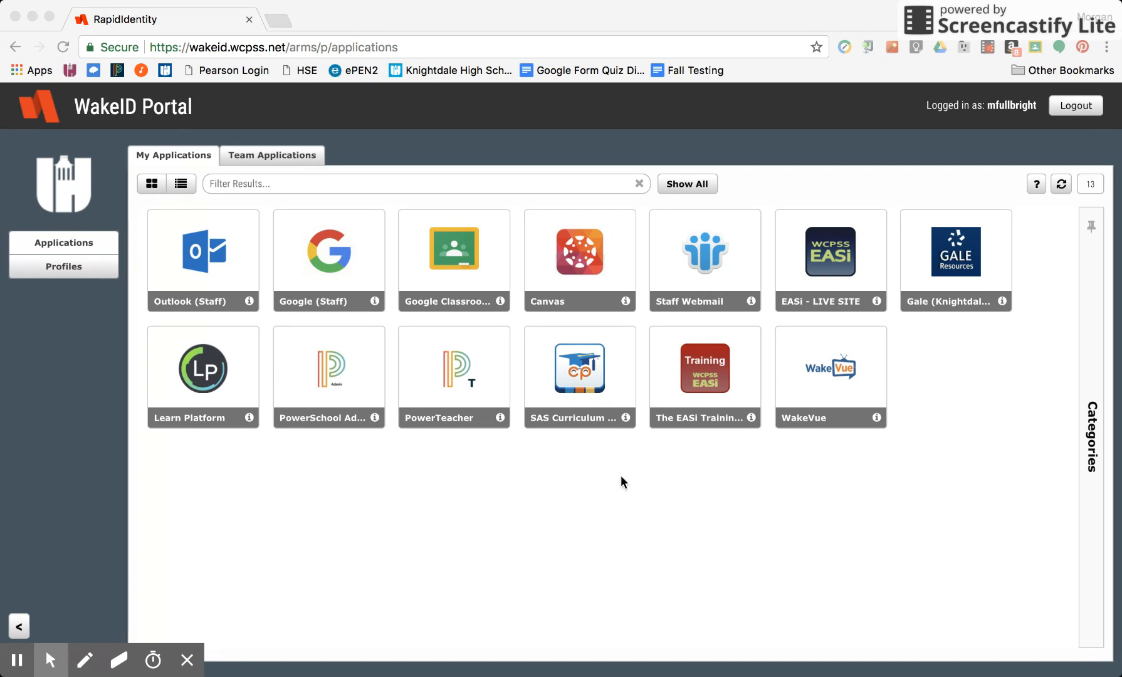
- Open Google Drive through the Google (Staff) application in the WakeID portal
left_click(329, 262)
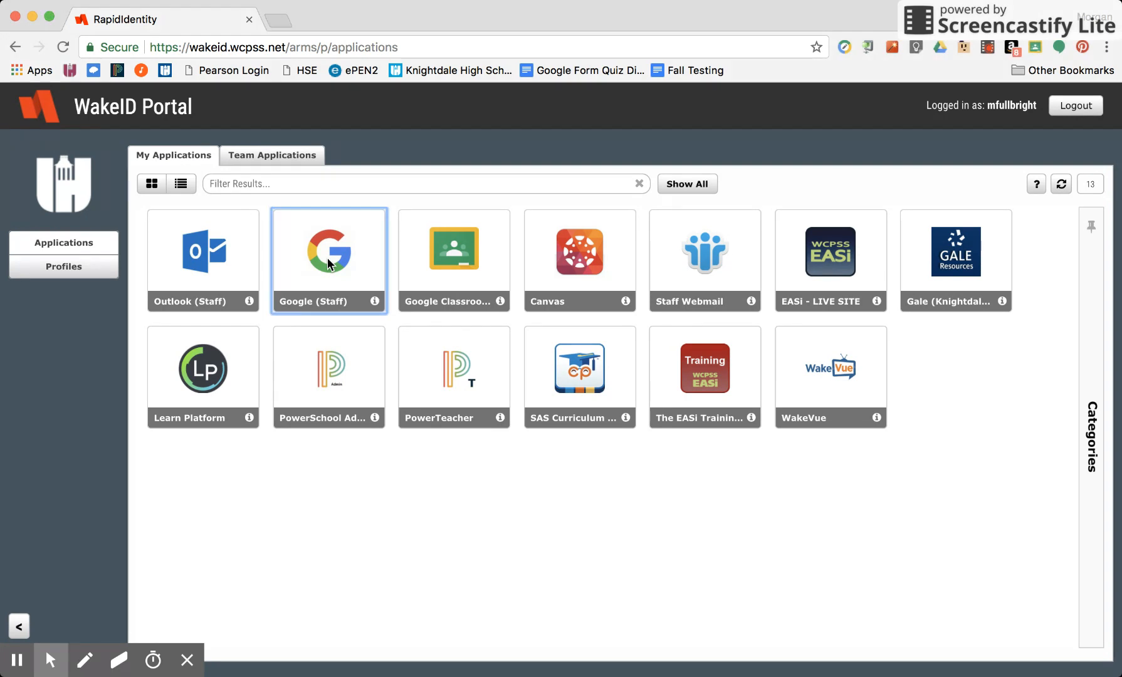
left_click(321, 243)
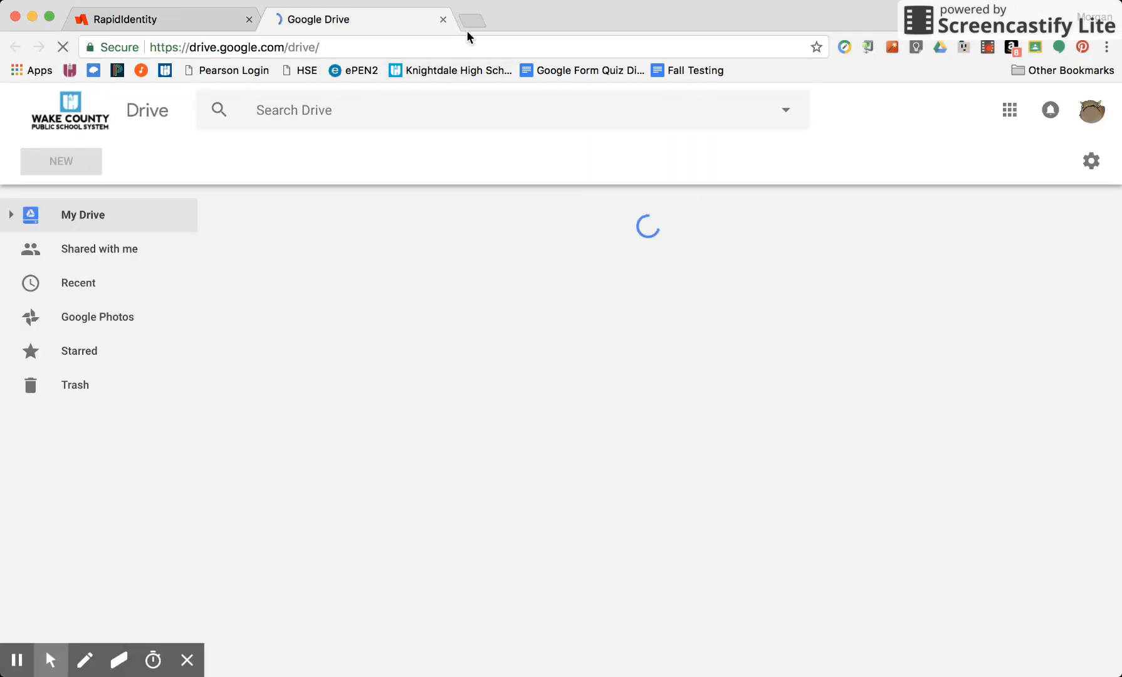
- Open drive.google.com in an additional browser tab and close that tab again
left_click(468, 21)
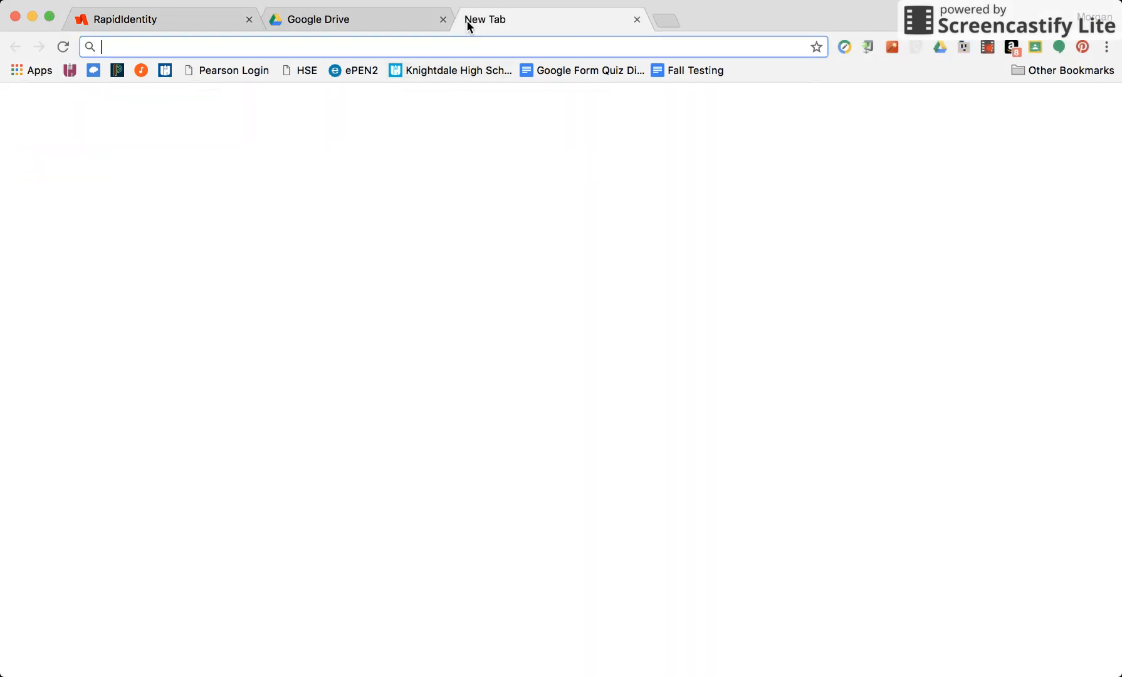
type("drive.google.com")
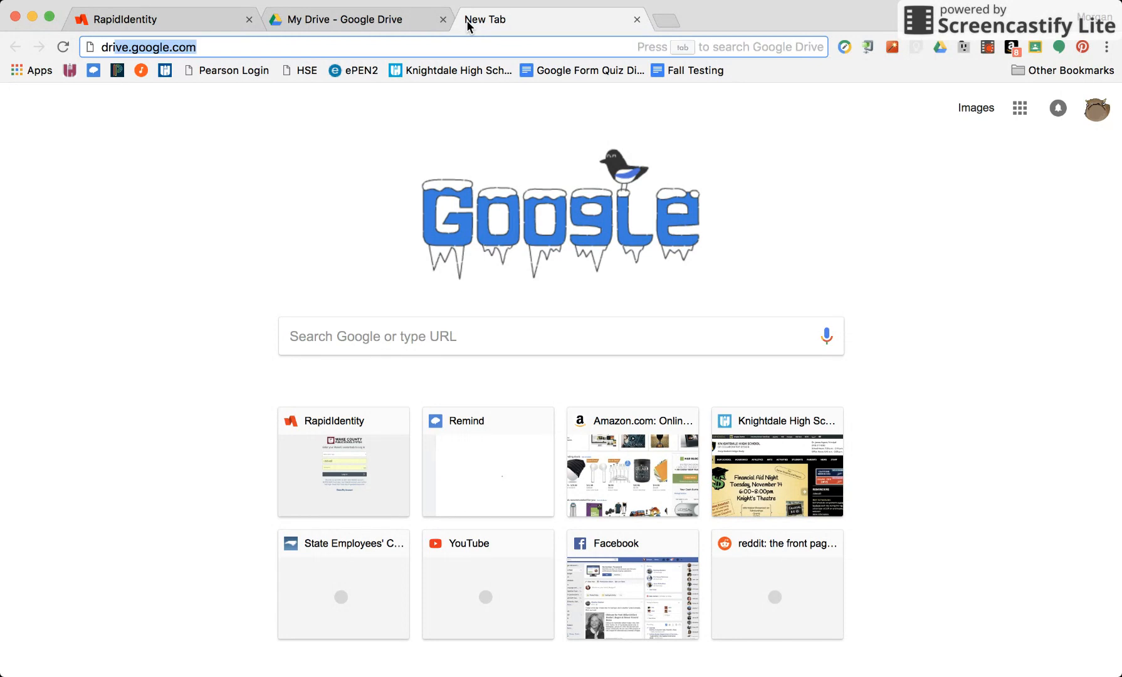
key("Return")
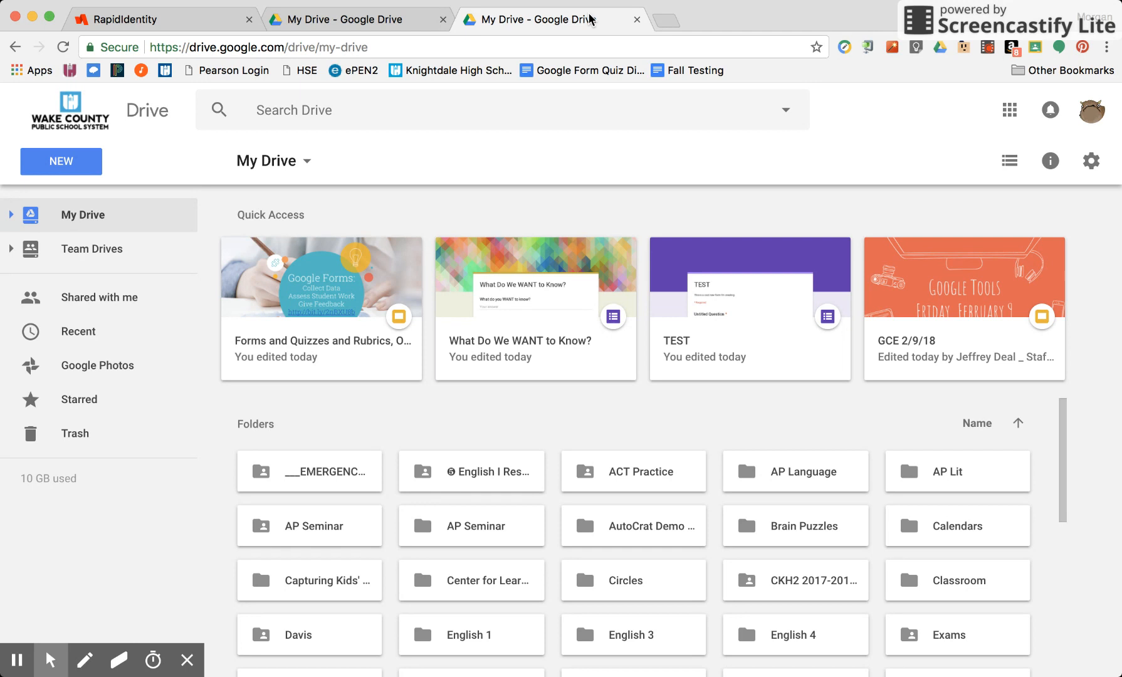
left_click(637, 20)
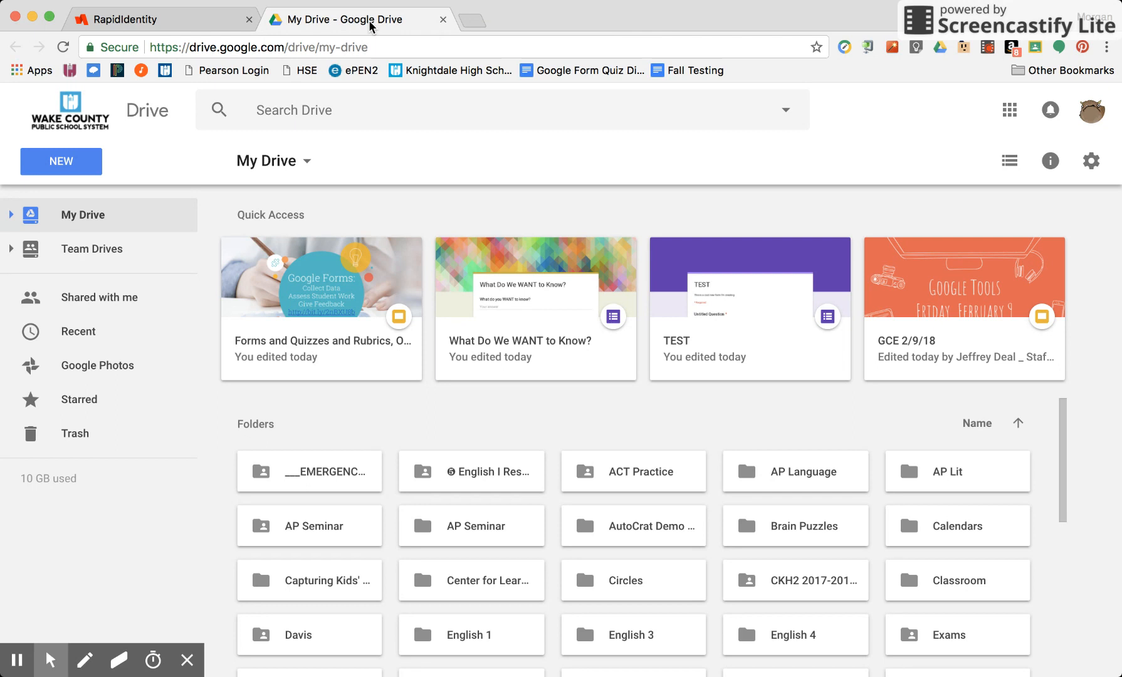
- Create a new blank Google Form from My Drive
left_click(63, 164)
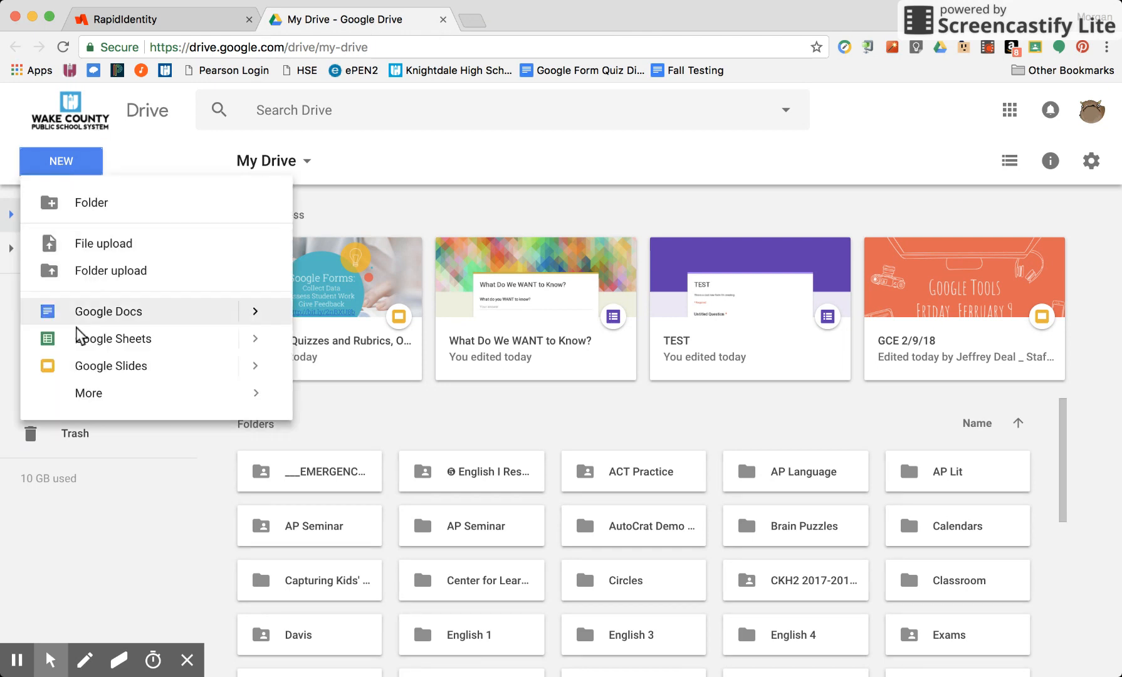
mouse_move(90, 402)
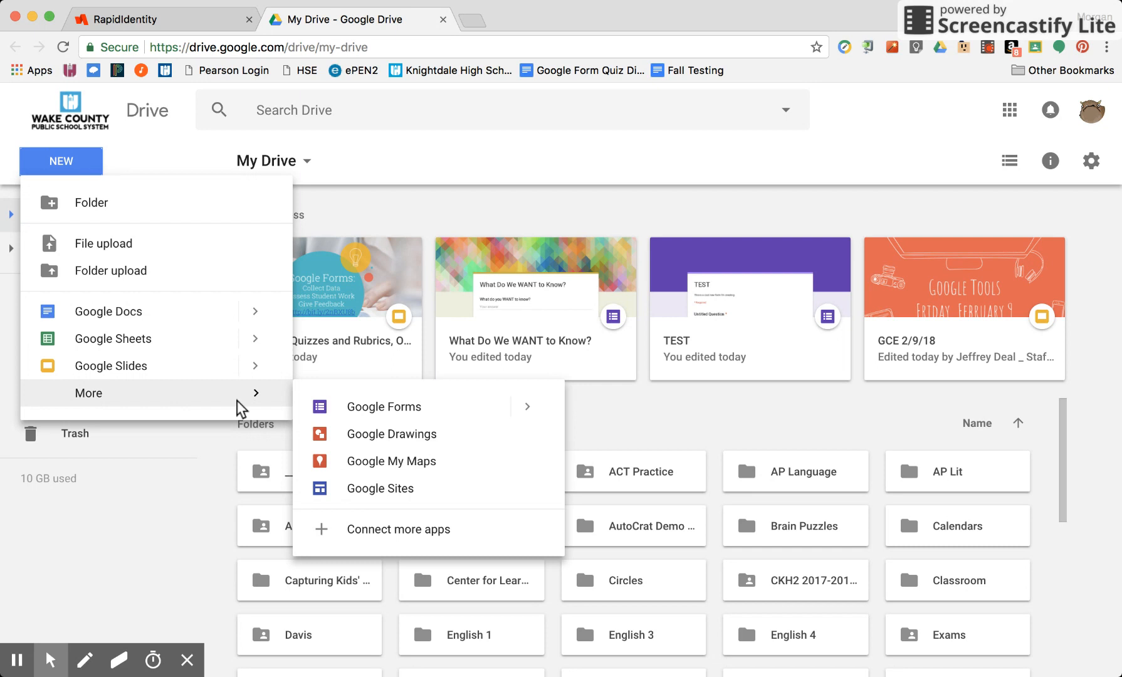
left_click(361, 411)
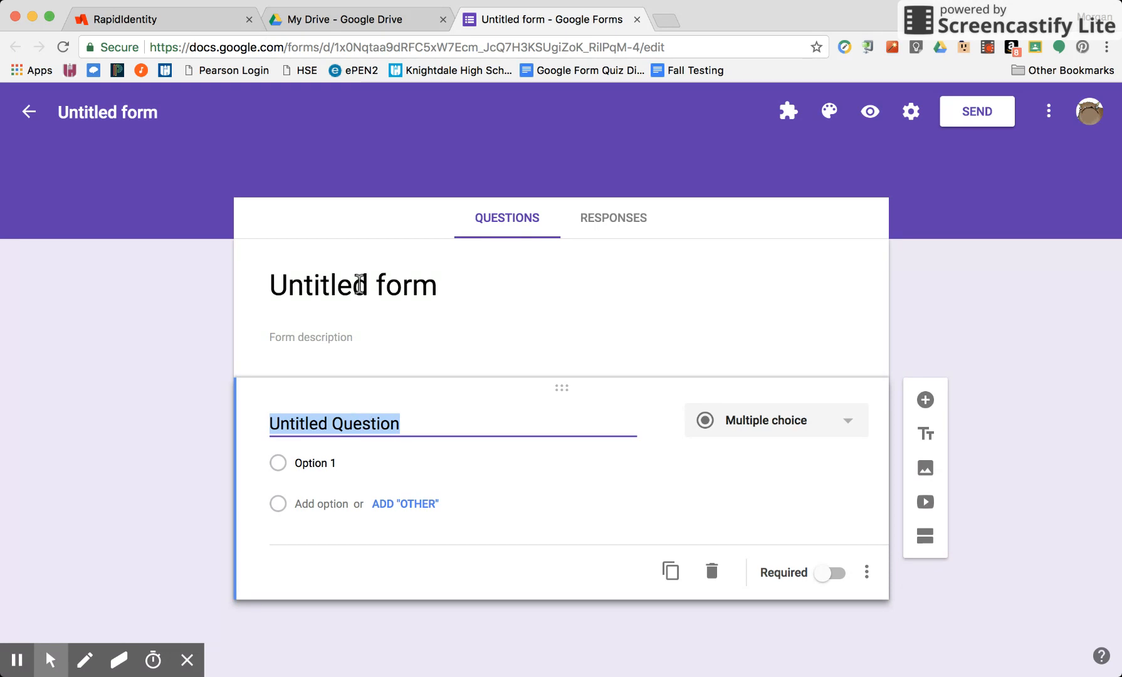
- Title the form "Super Awesome New Form for Data Collection"
left_click(360, 284)
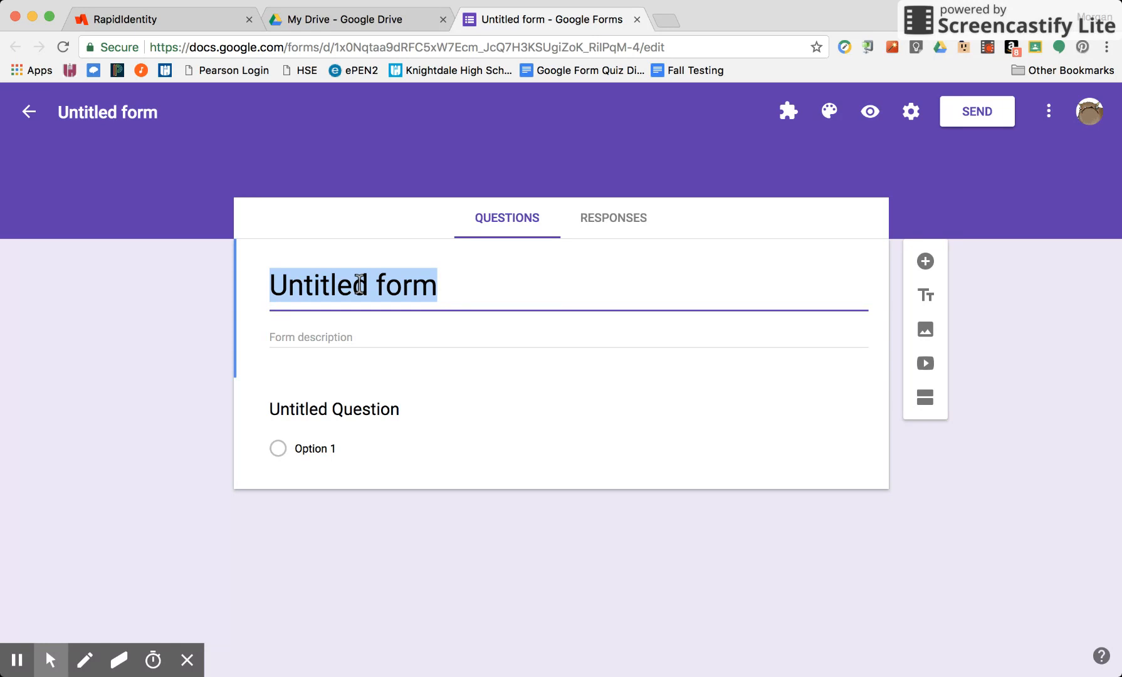
type("Super Awesome New Form for Data Collec")
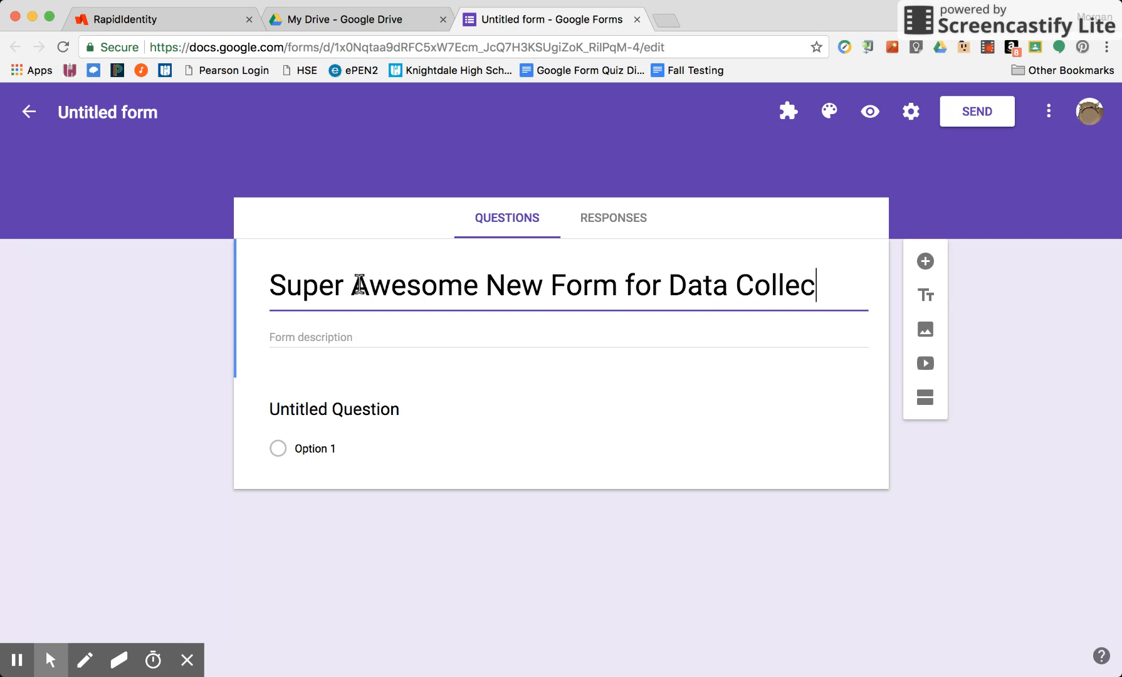
type("tion")
- Add the description "I am going to use this to collect data about my students." and name the form file after its title
left_click(290, 331)
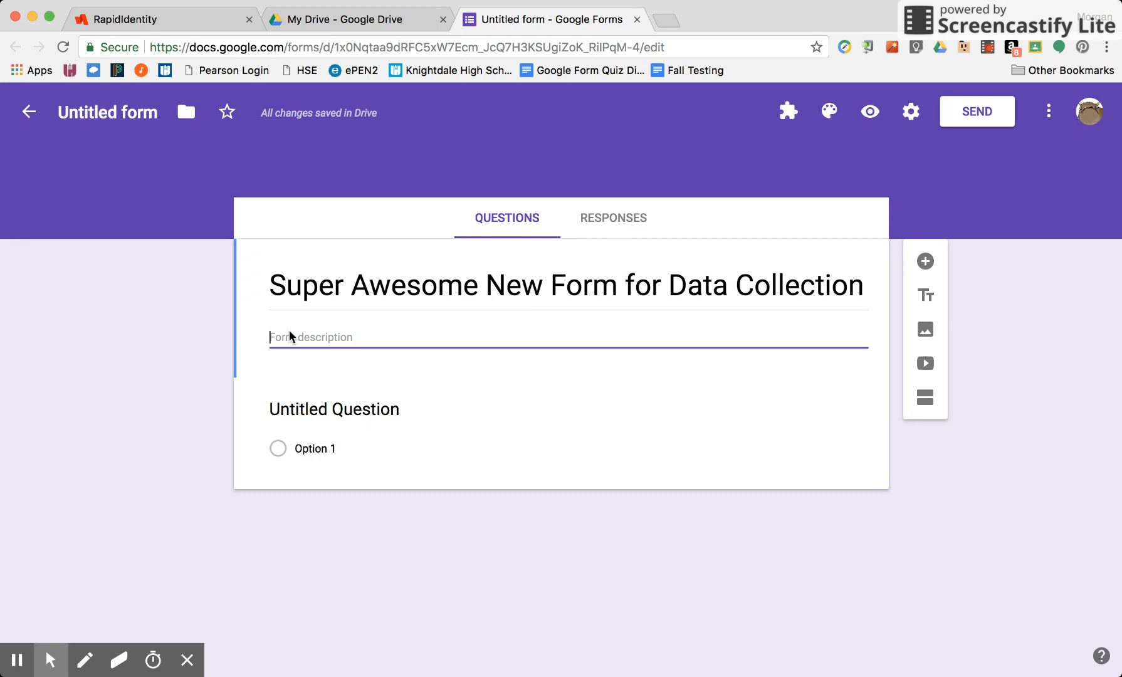
type("I am going to use this to collect data about my students.")
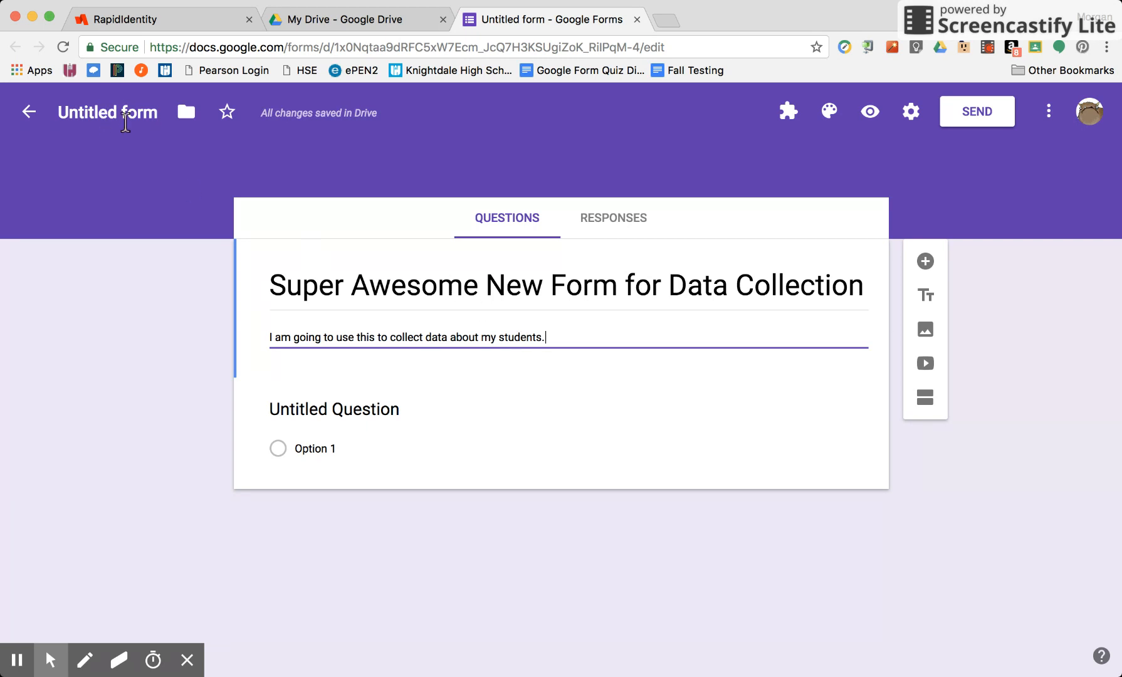
left_click(121, 114)
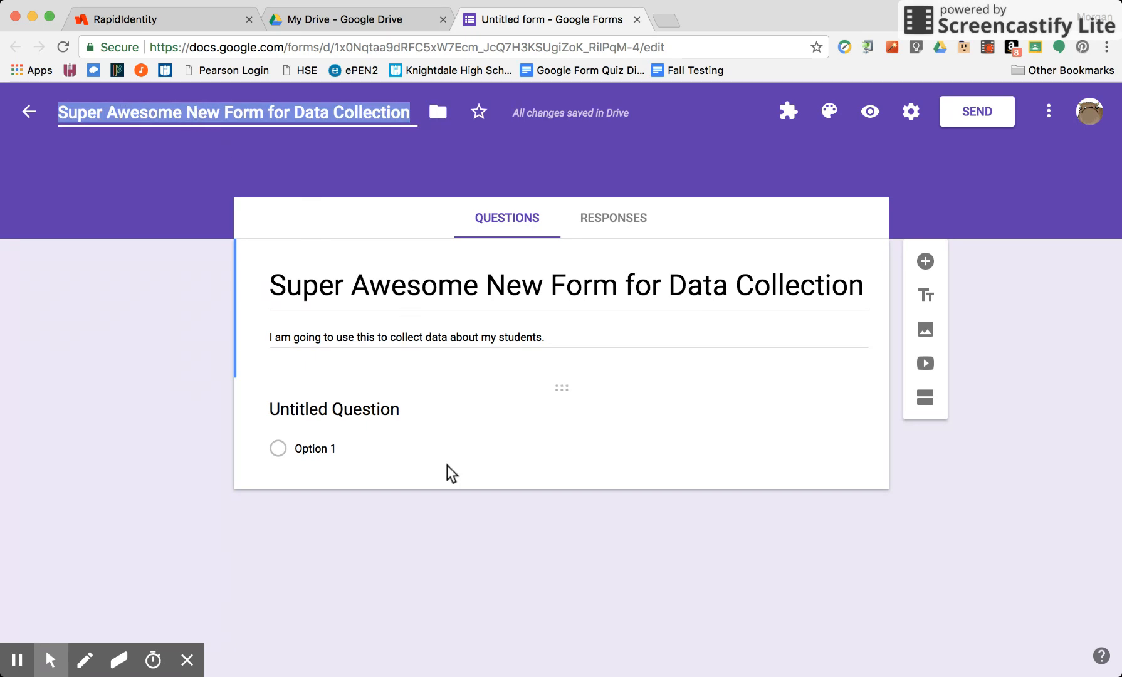
- Turn the untitled question into a required short-answer question named "Student Name"
left_click(376, 408)
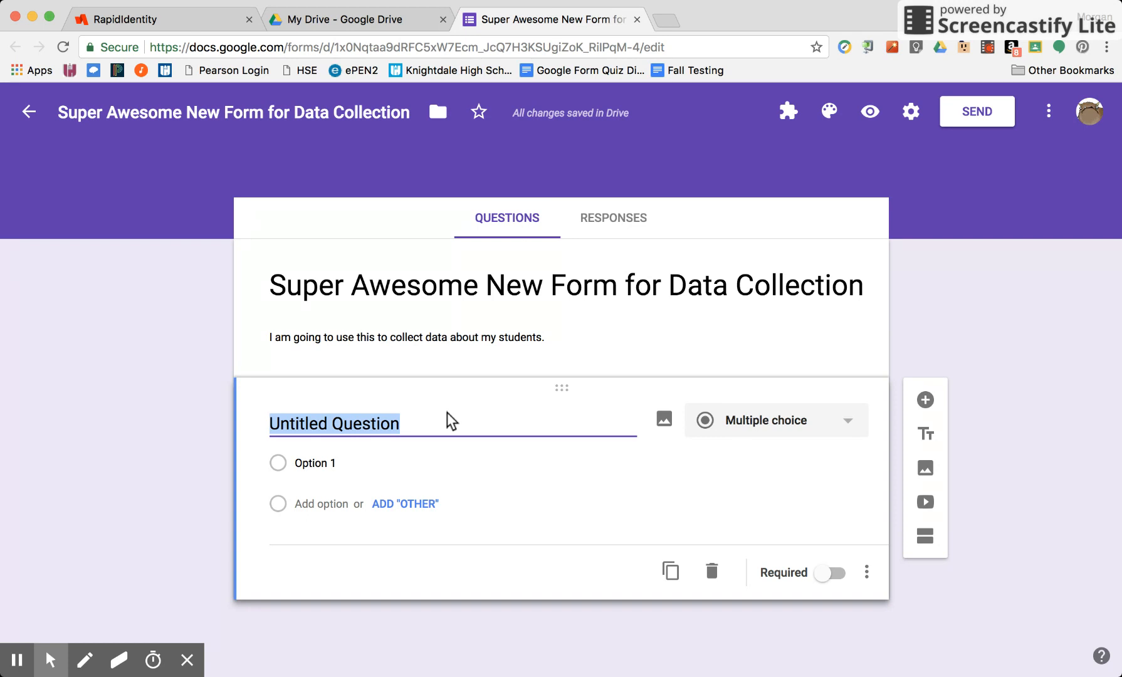
type("Student Name")
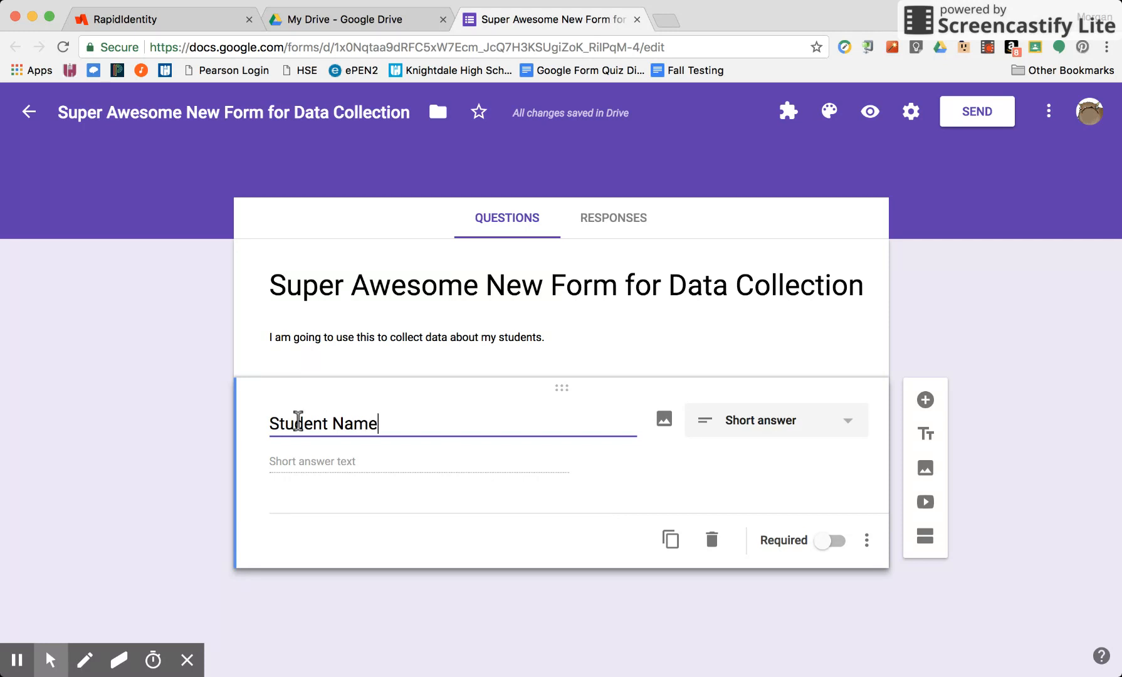
left_click(826, 542)
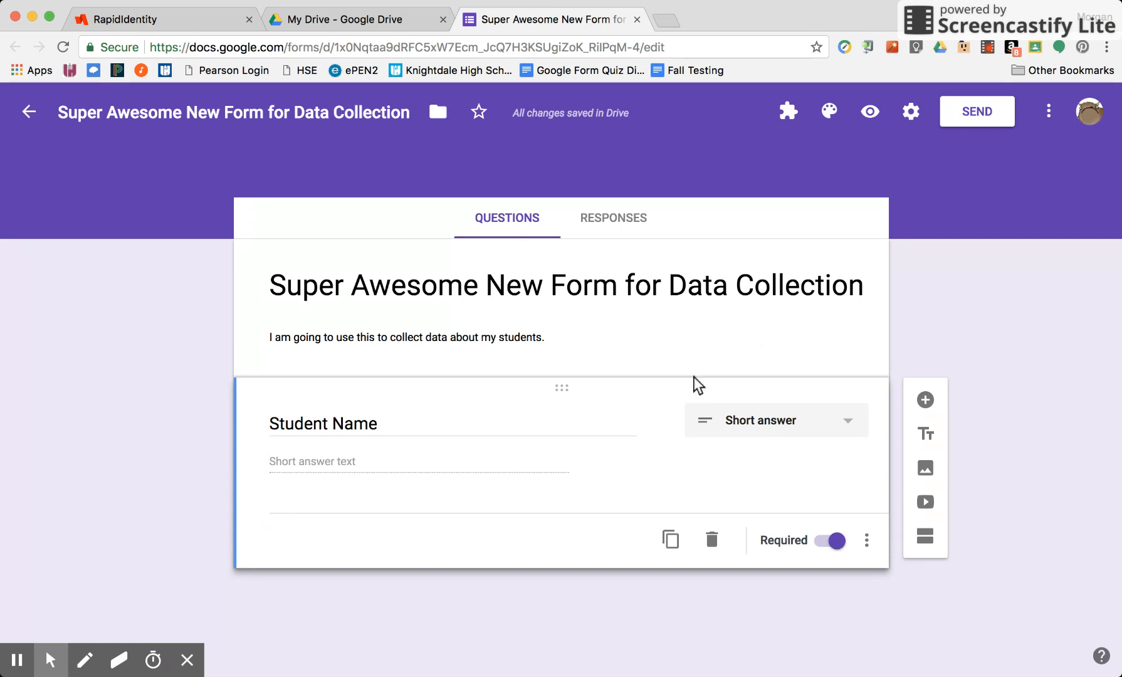
- Add a dropdown question named "Class Period" below the Student Name question
left_click(926, 401)
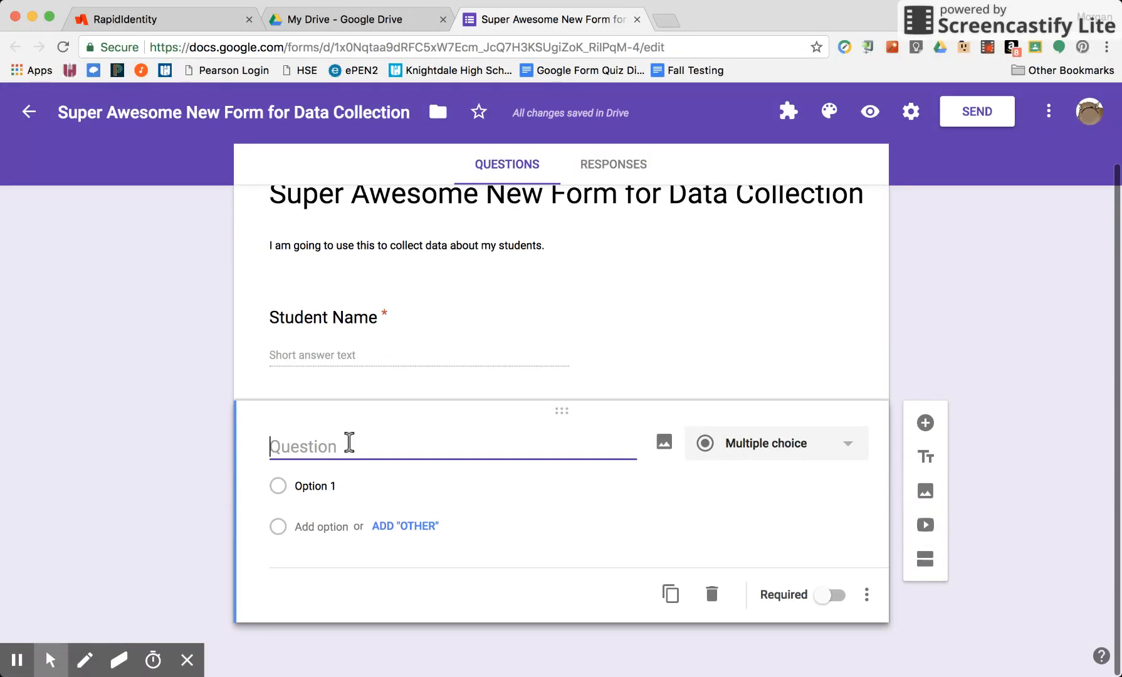
type("Class Period")
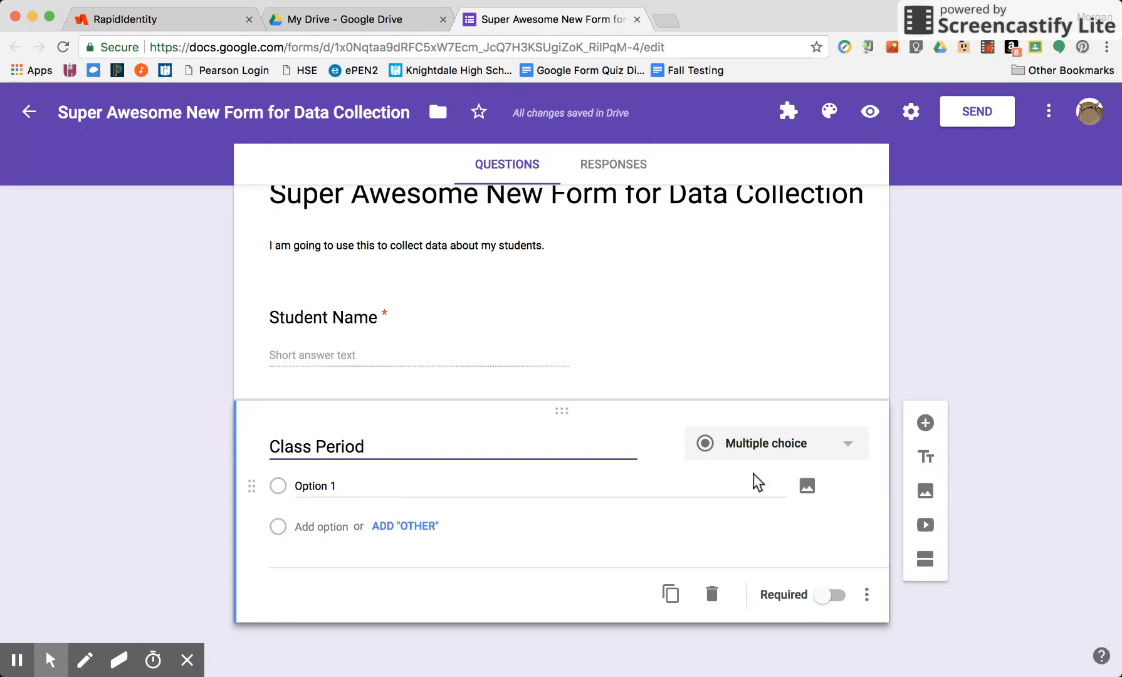
left_click(771, 461)
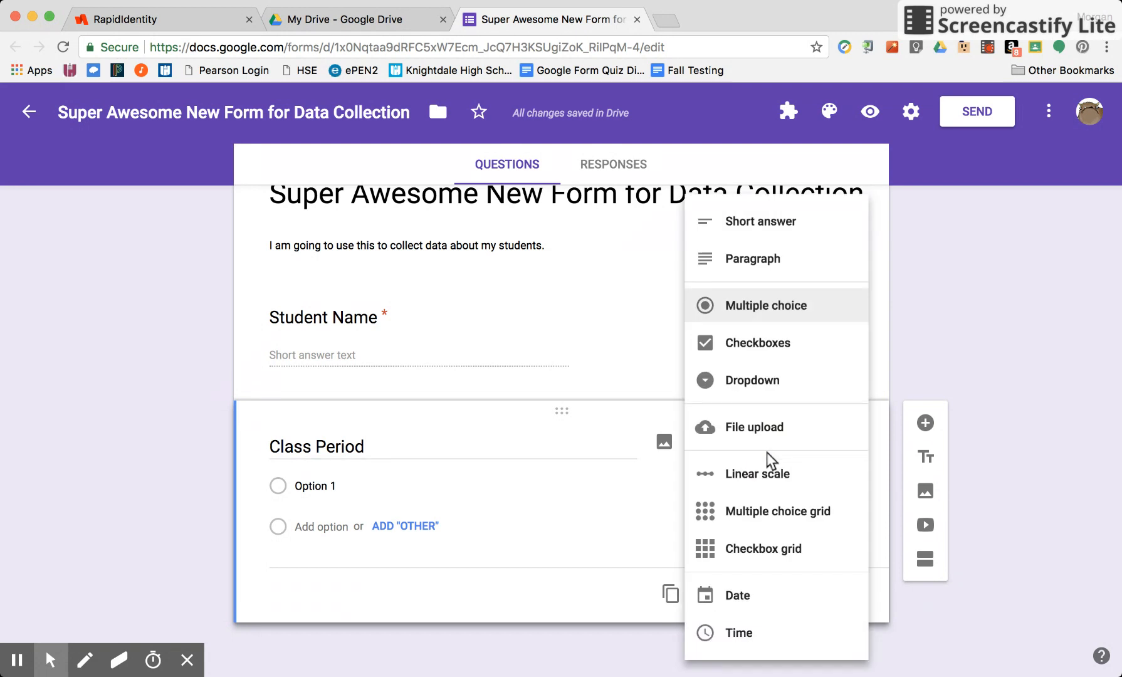
left_click(766, 384)
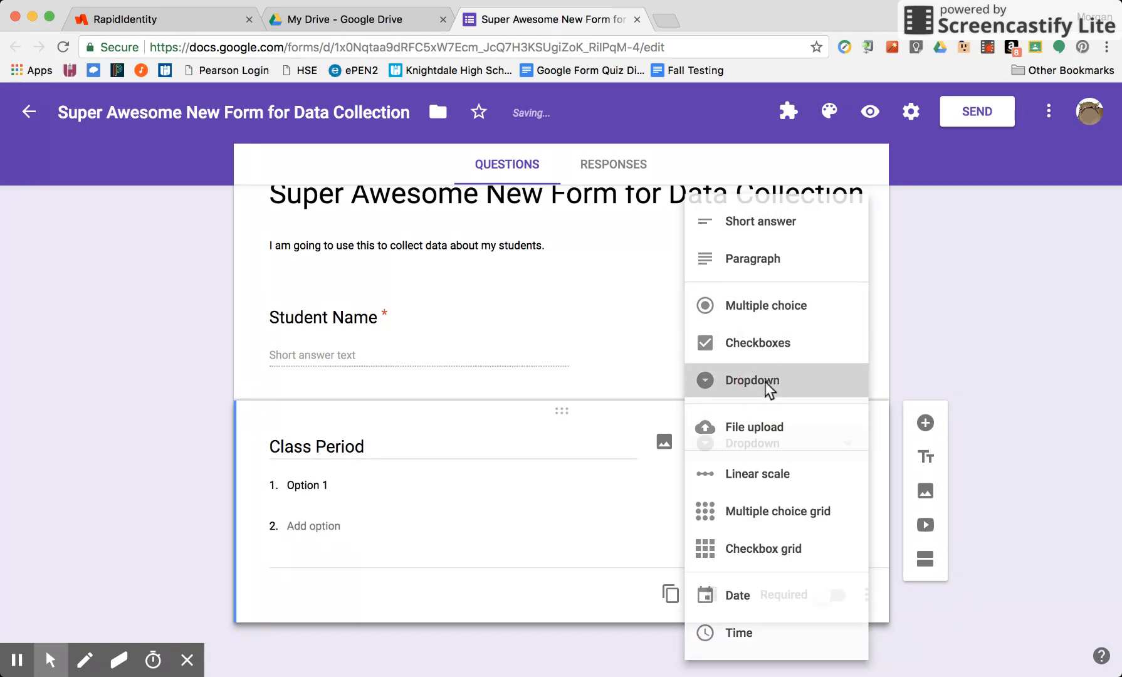
- Give the Class Period dropdown the options "1st Period", "2nd Period" and "3rd Period", and make the question required
left_click(338, 484)
type("1st Period")
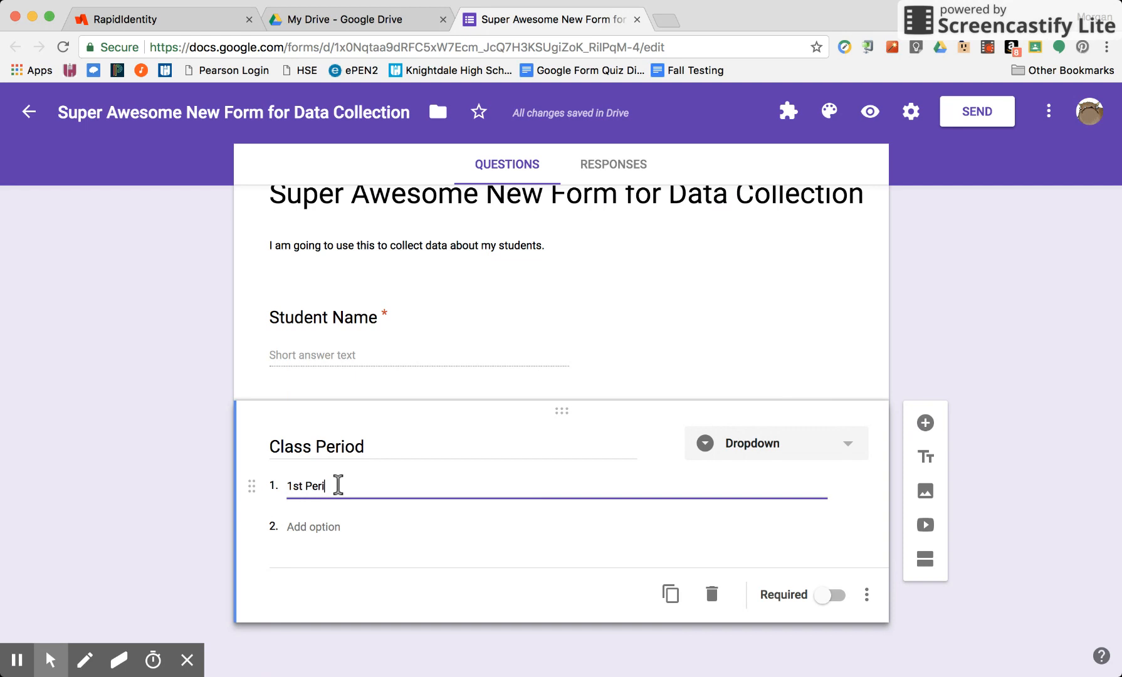
left_click(311, 528)
type("2nd")
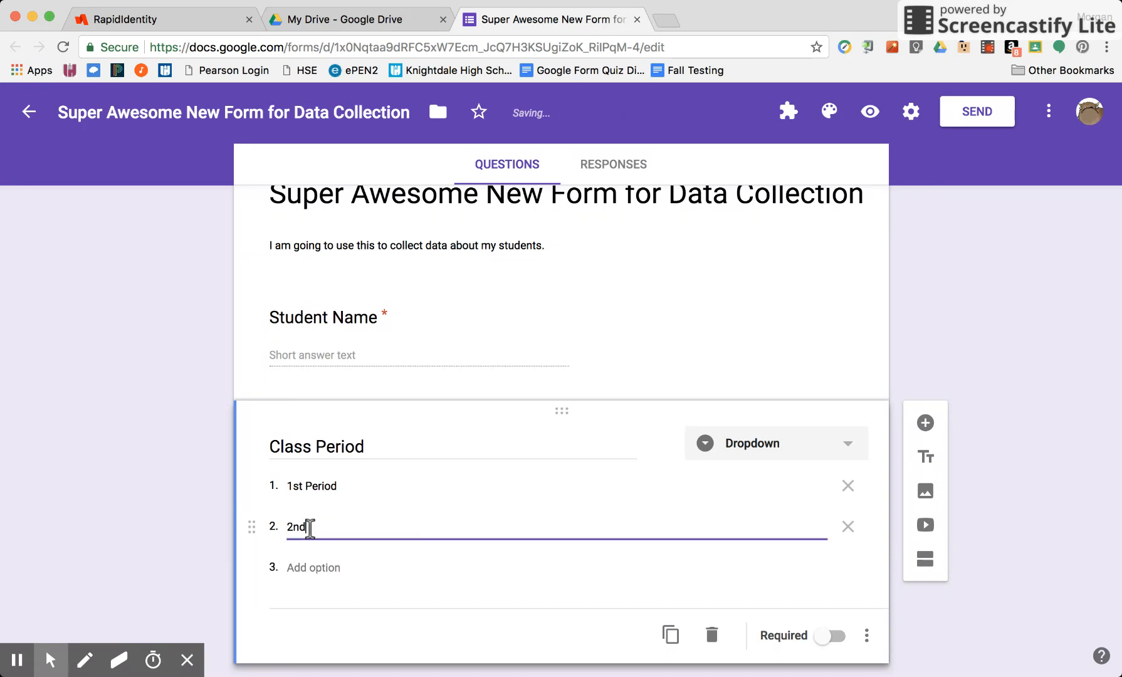
type(" Period")
left_click(304, 566)
left_click(303, 564)
type("3rd Period")
scroll(153, 531, "down", 2)
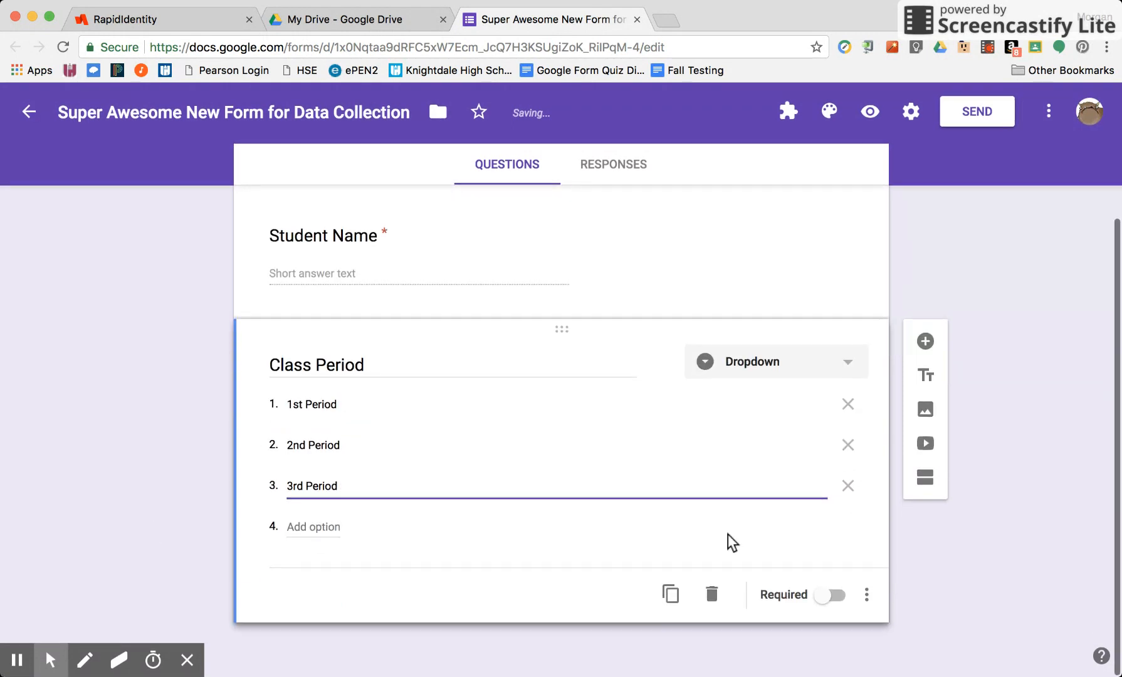
left_click(835, 594)
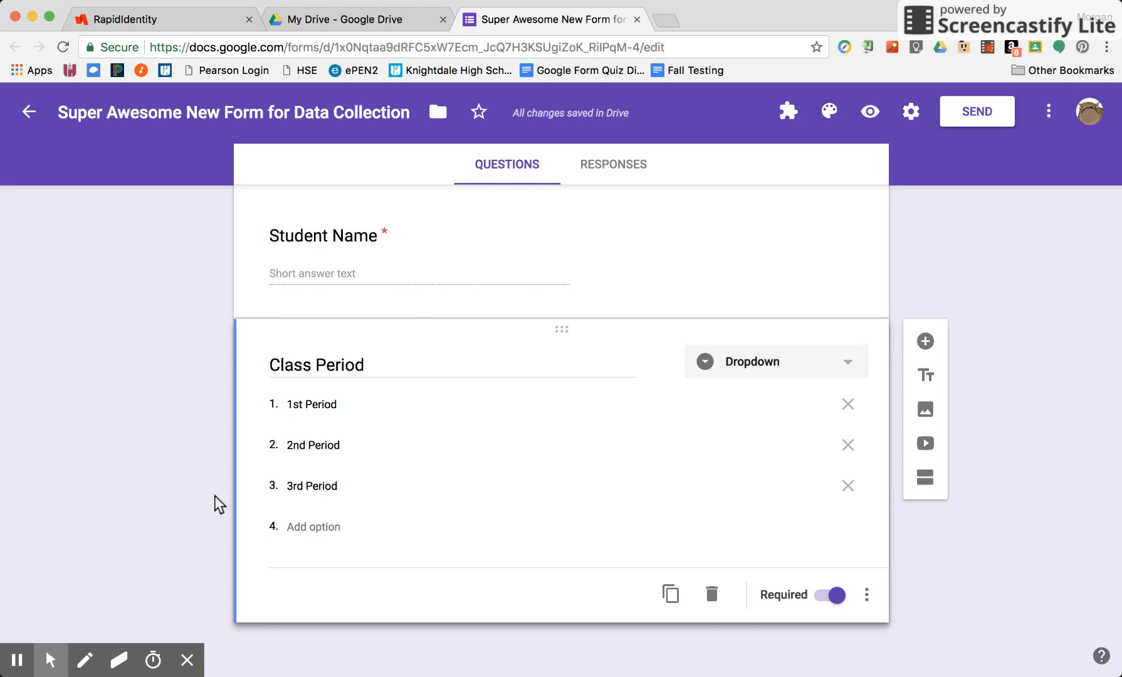
- Add a required short-answer question named "Parent Name" below the Class Period question
scroll(215, 503, "up", 3)
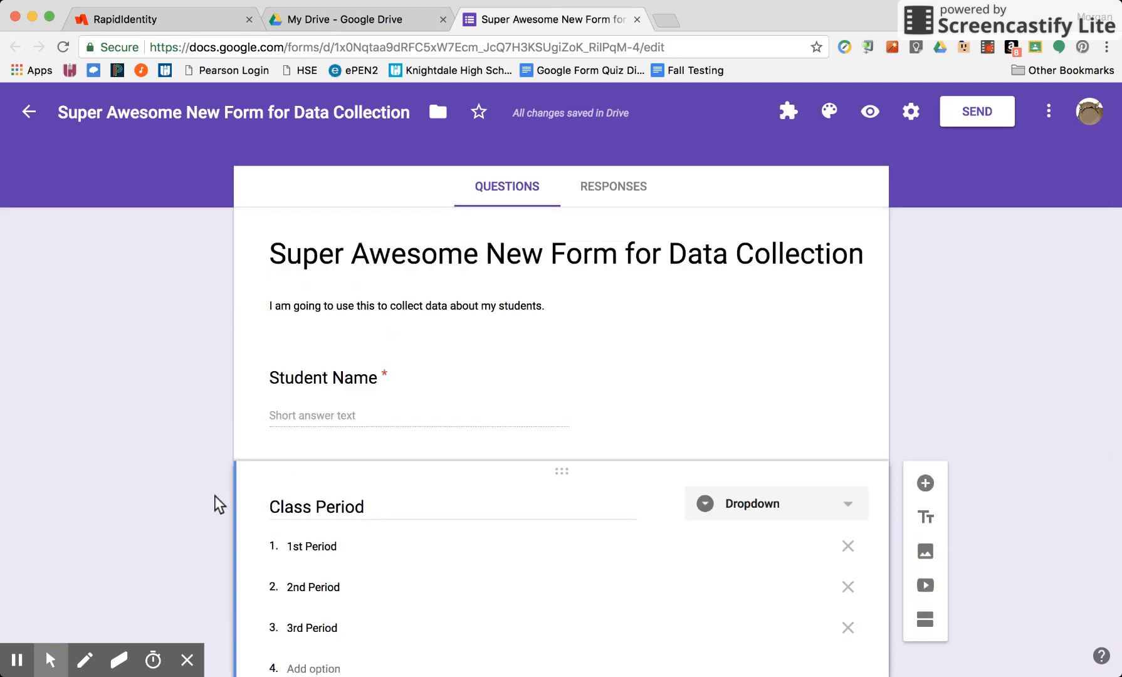
scroll(216, 503, "down", 3)
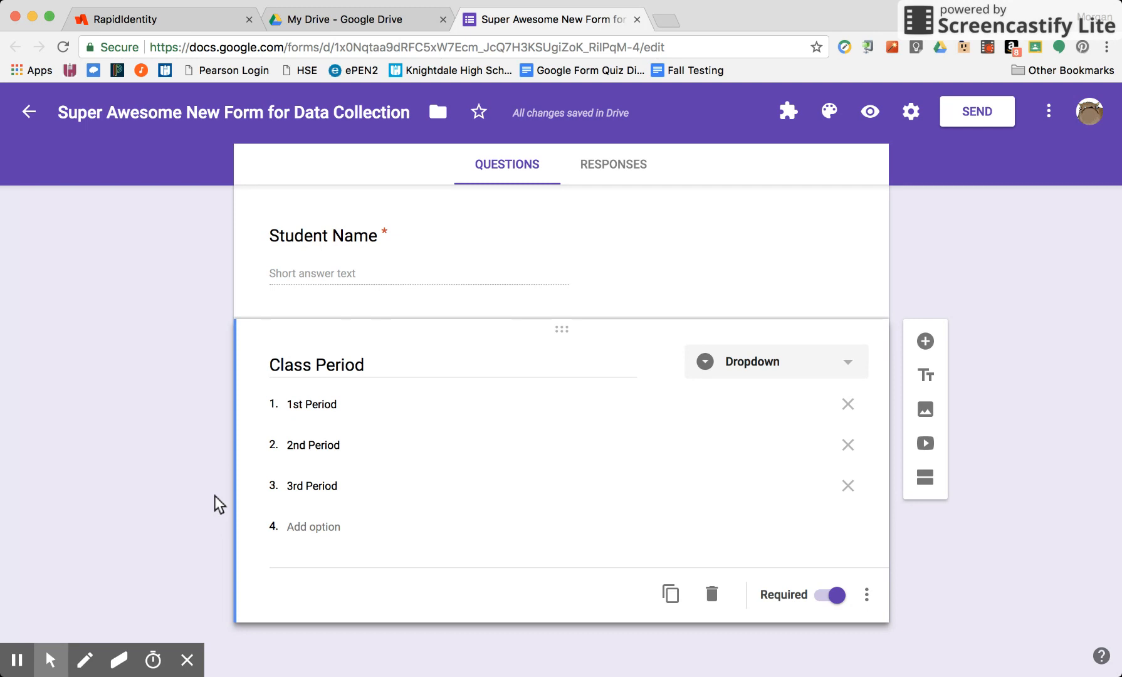
left_click(925, 342)
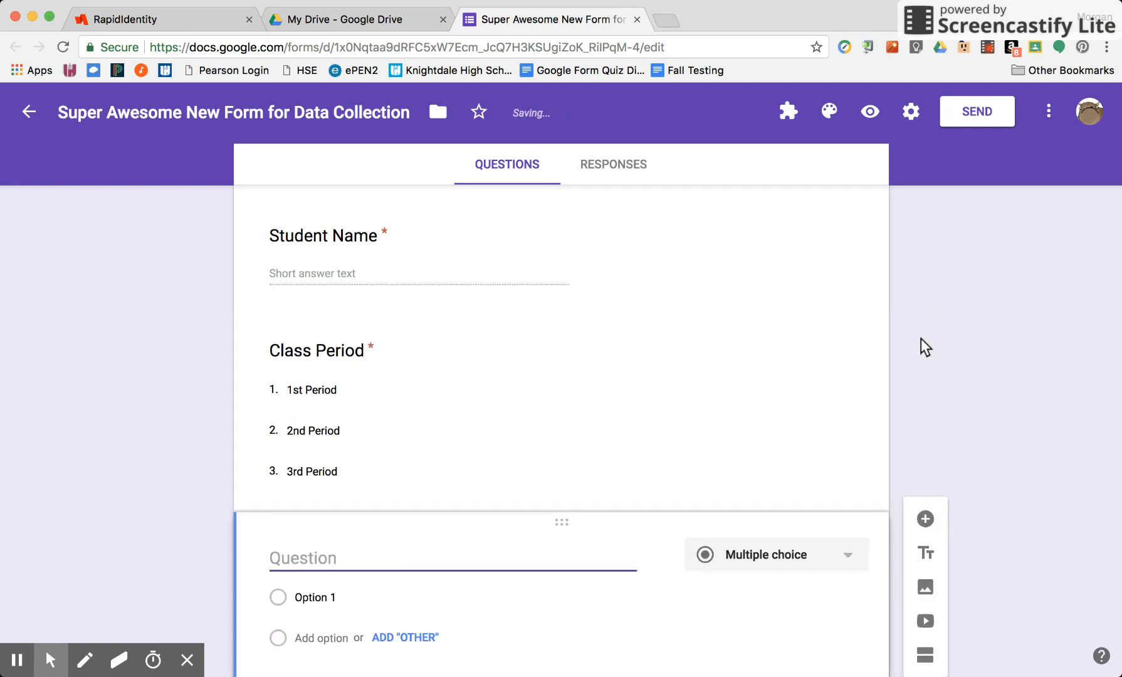
type("Parent Name")
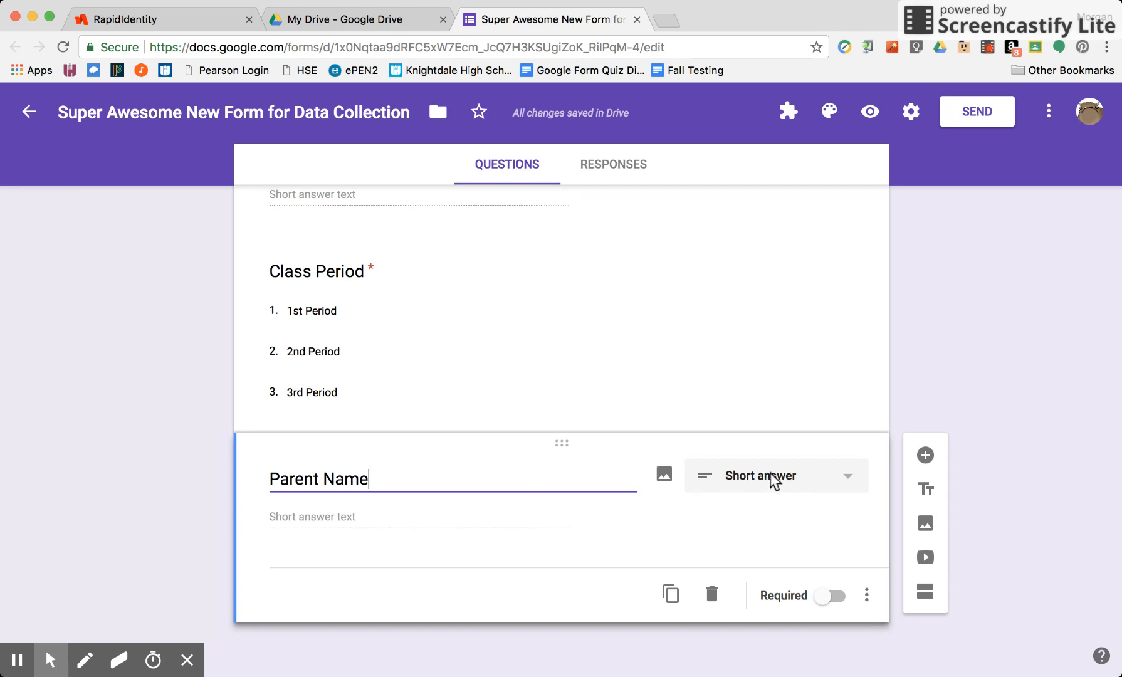
left_click(834, 597)
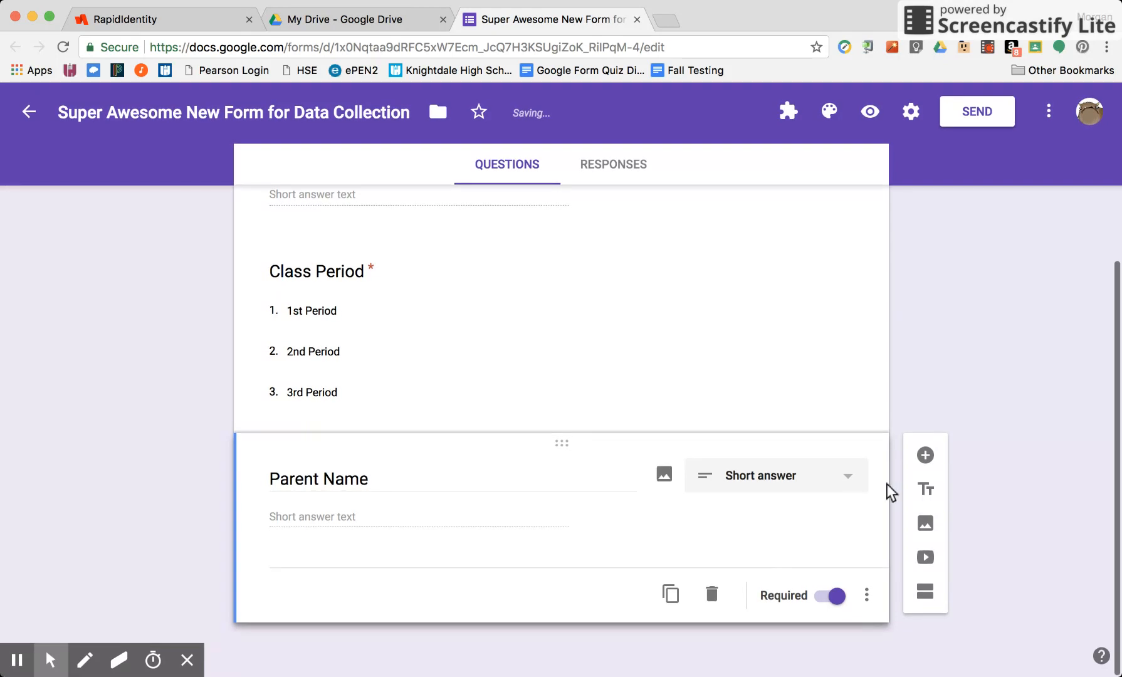
- Add two optional short-answer questions named "Parent Phone Number" and "Parent Email Address" below the Parent Name question
left_click(925, 455)
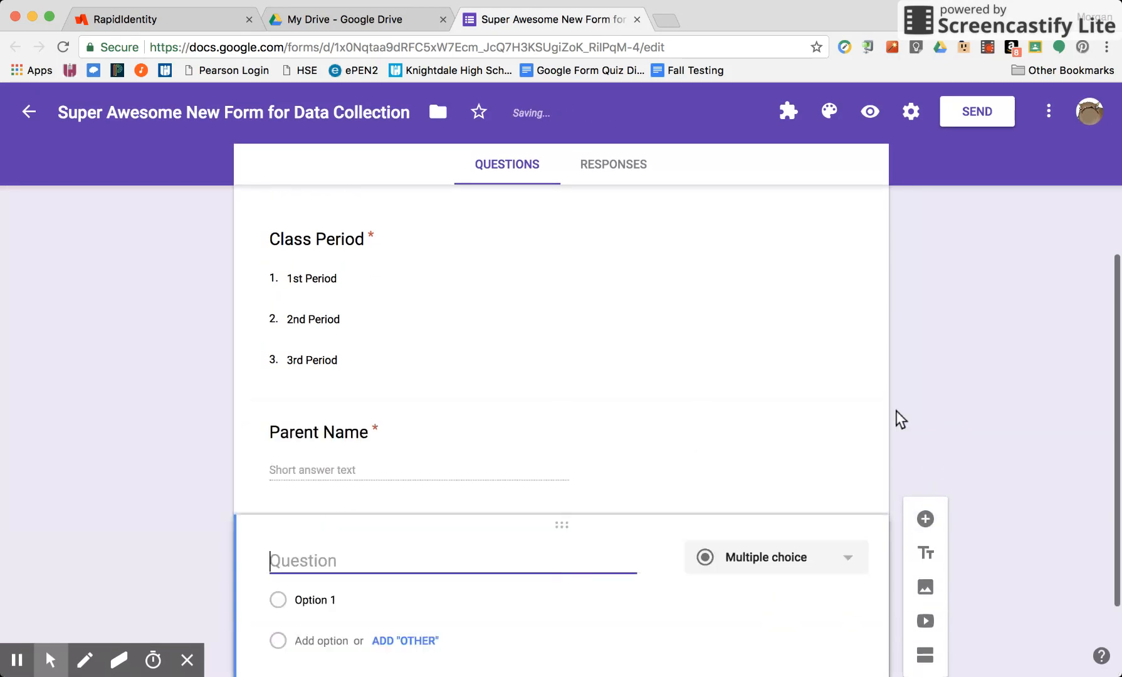
type("Parent Phone Number")
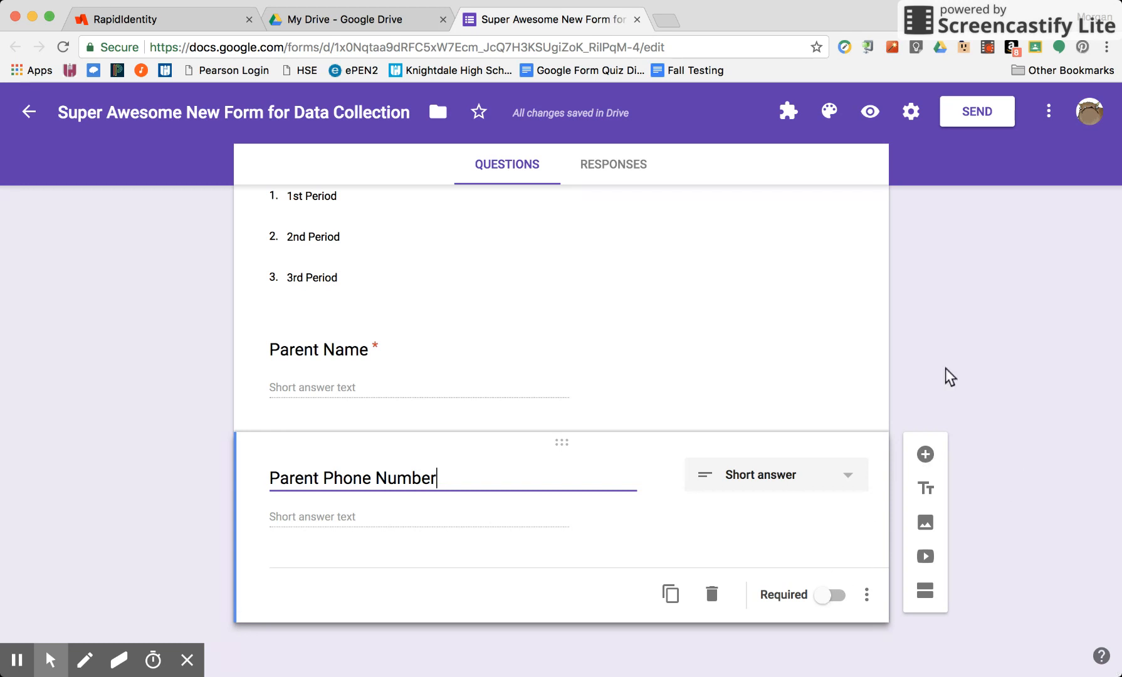
left_click(926, 454)
type("Paren")
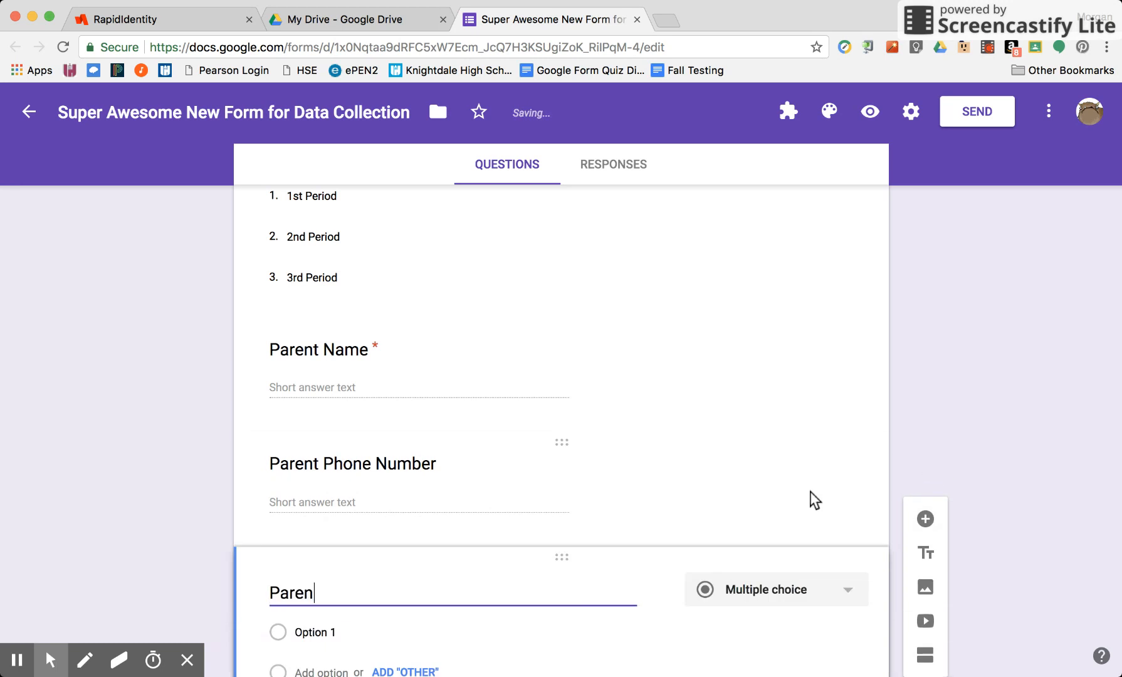
type("t Email Address")
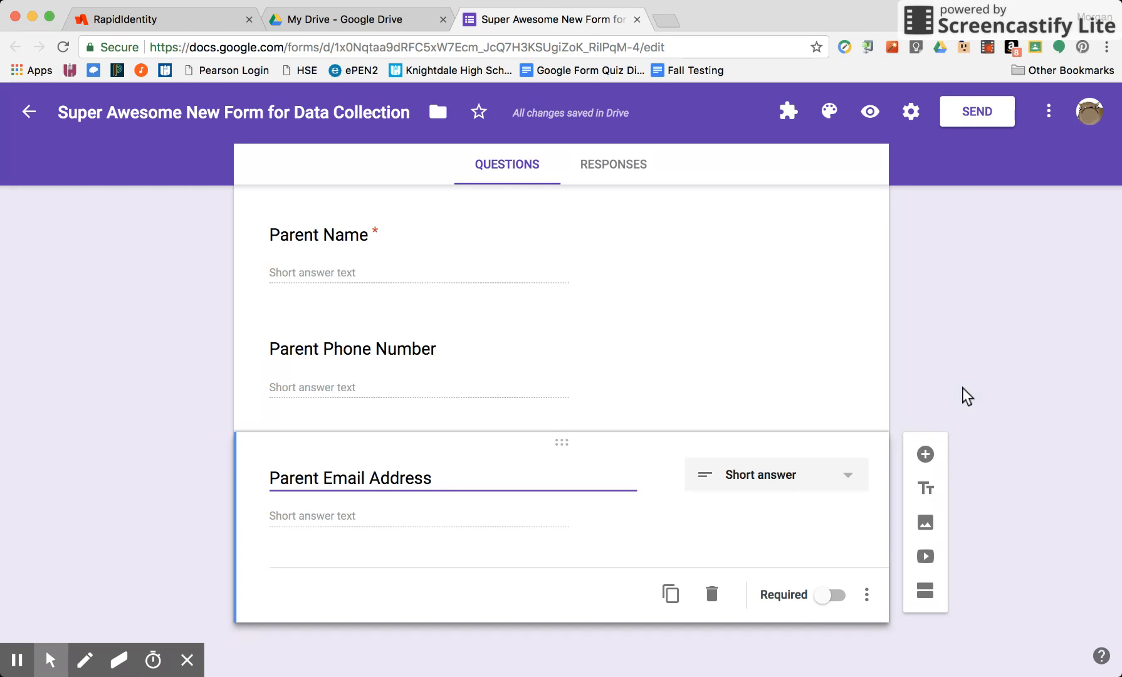
- Add a multiple-choice question named "Preferred Method of Contact" below Parent Email Address, using the suggested options "Email" and "Phone"
left_click(928, 458)
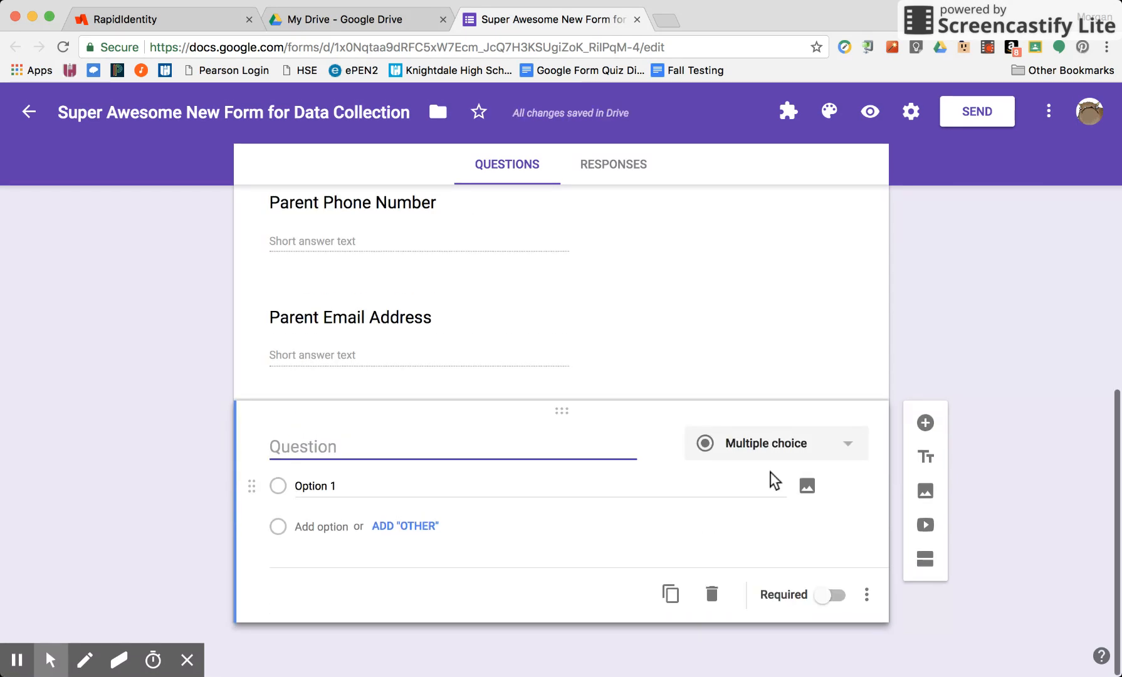
type("Preferred")
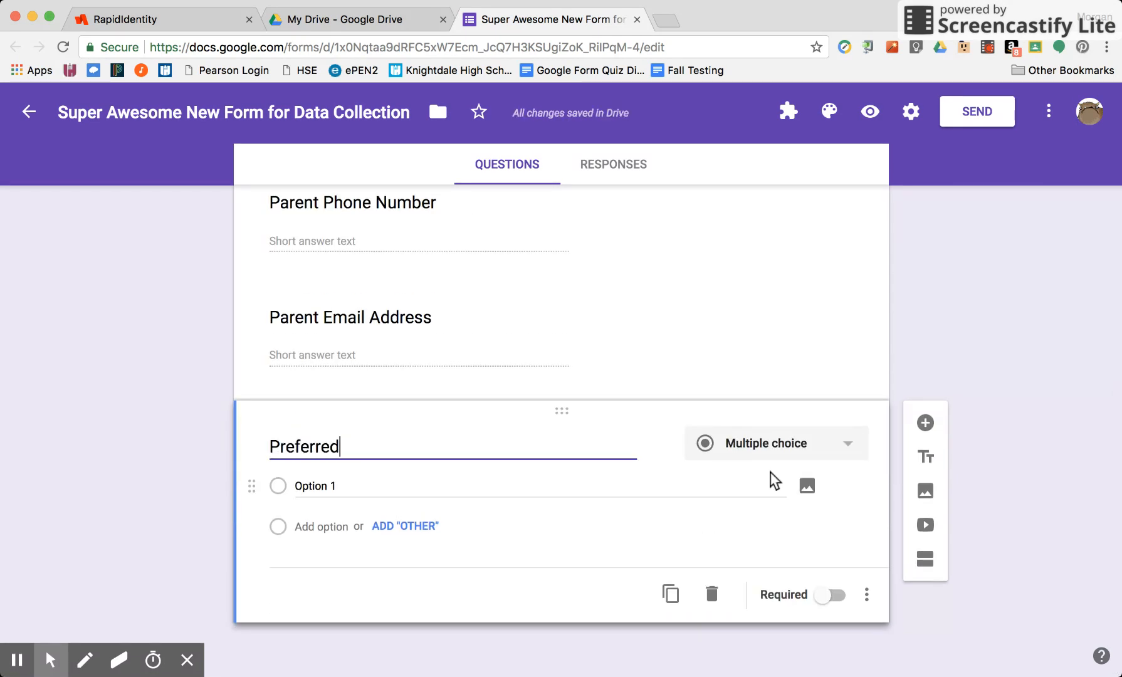
type(" Method of Contact")
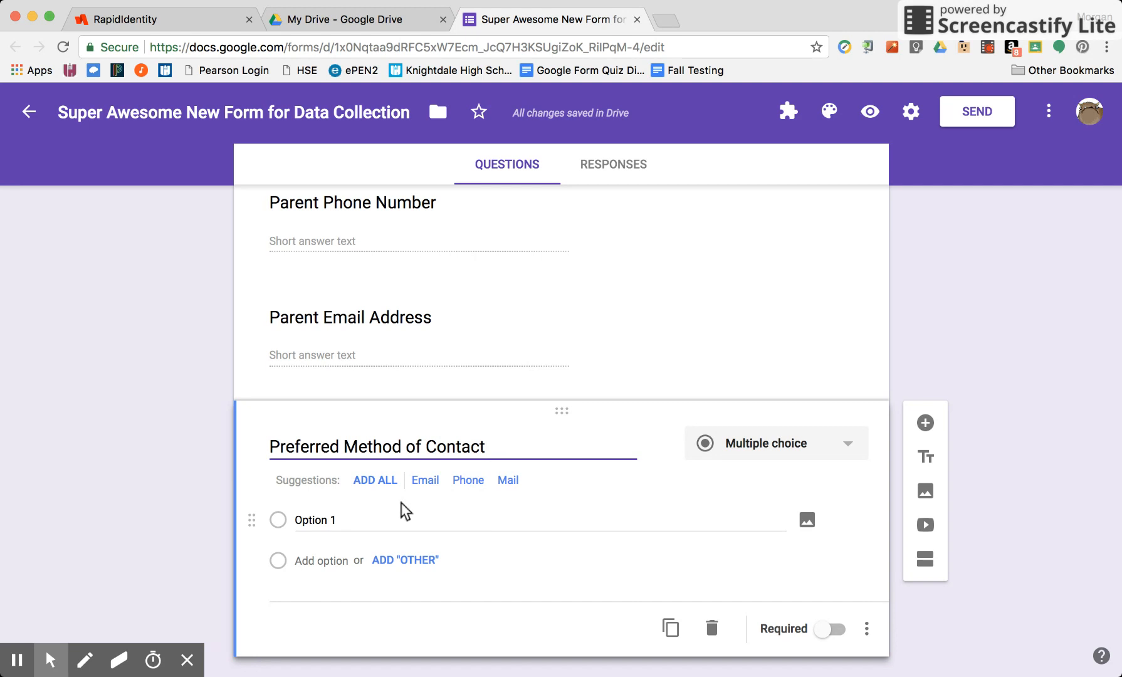
left_click(425, 481)
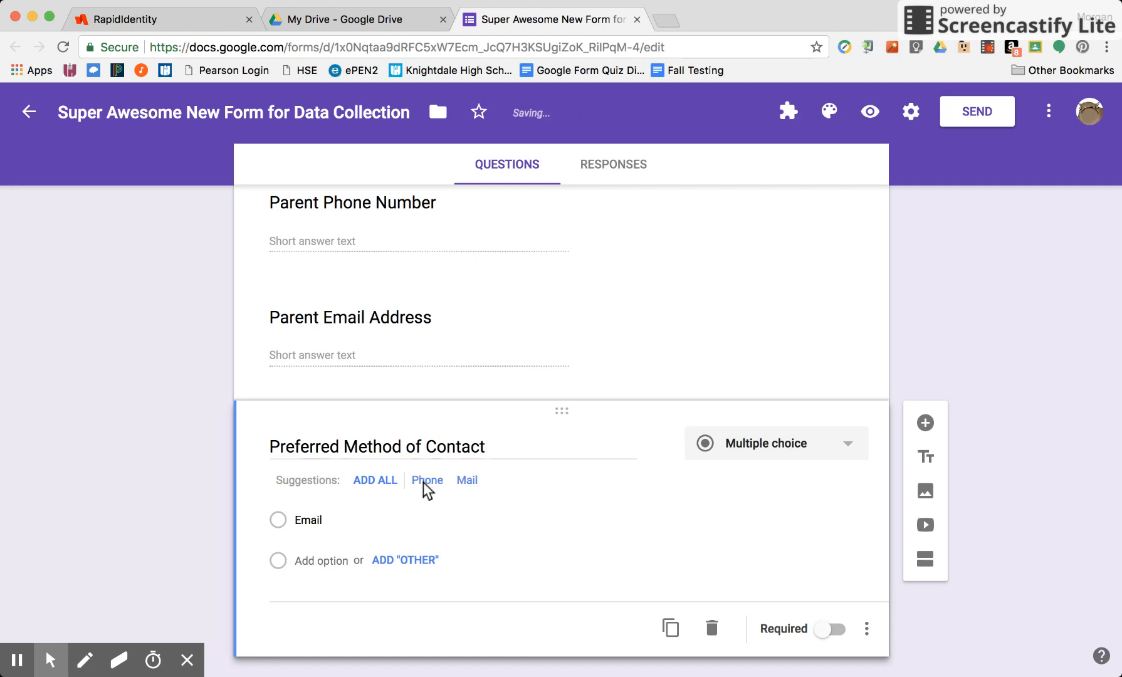
left_click(426, 481)
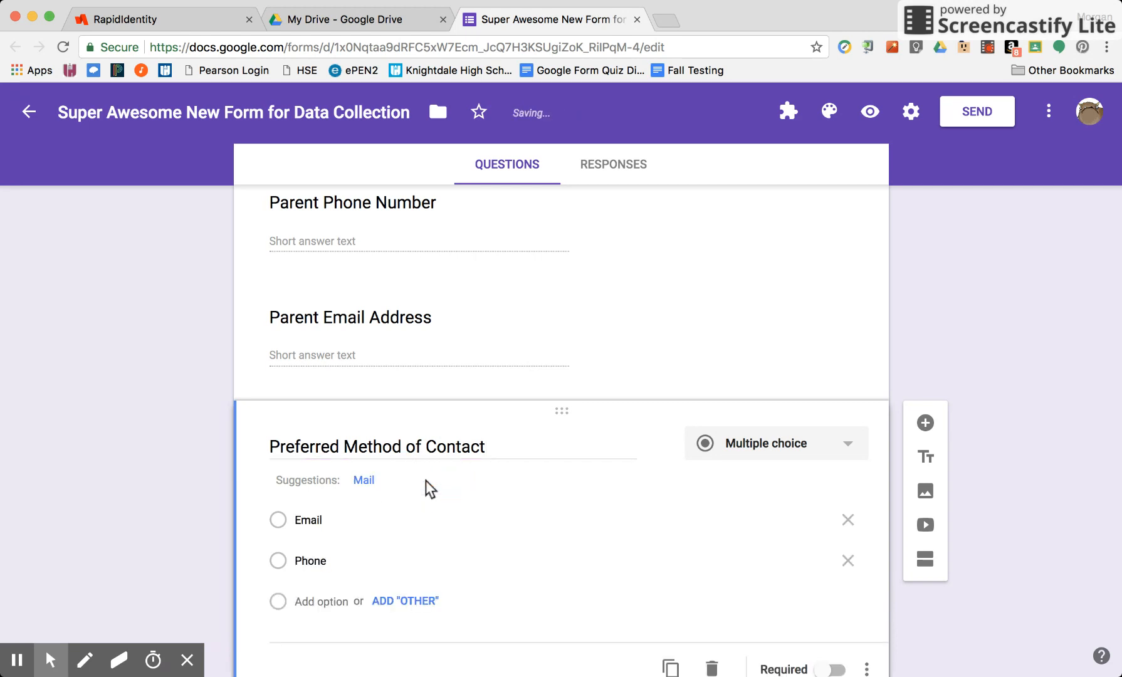
- Add the option "Text Message" to the Preferred Method of Contact question and make the question required
left_click(326, 602)
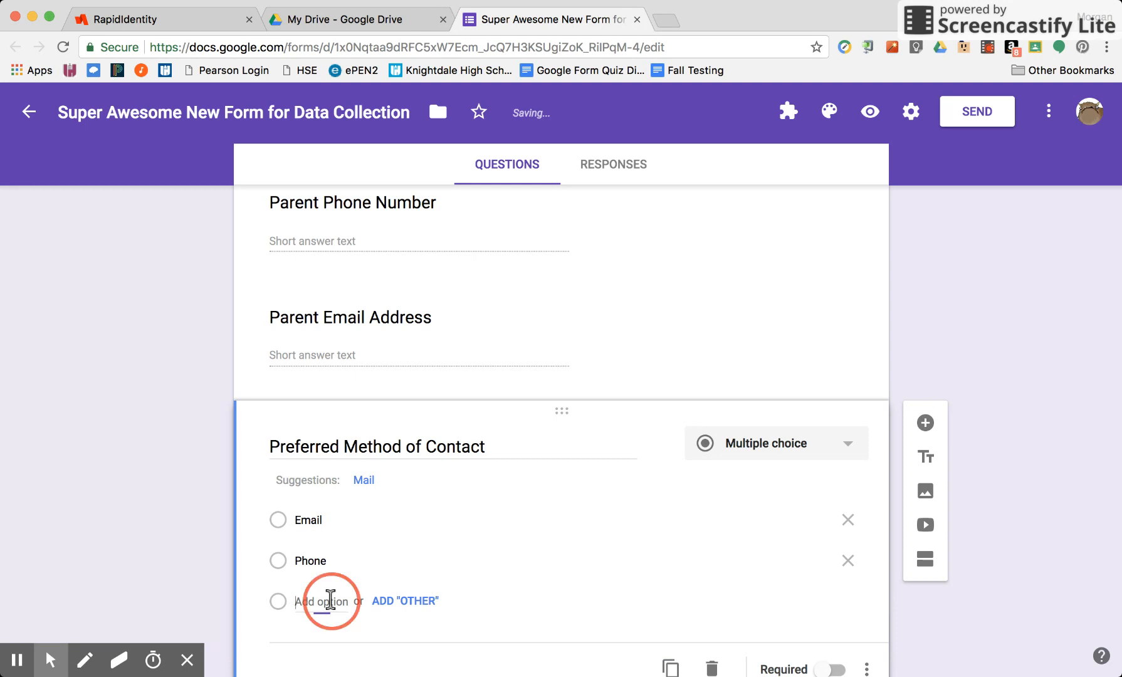
type("TExt")
key("BackSpace")
key("BackSpace")
key("BackSpace")
type("e")
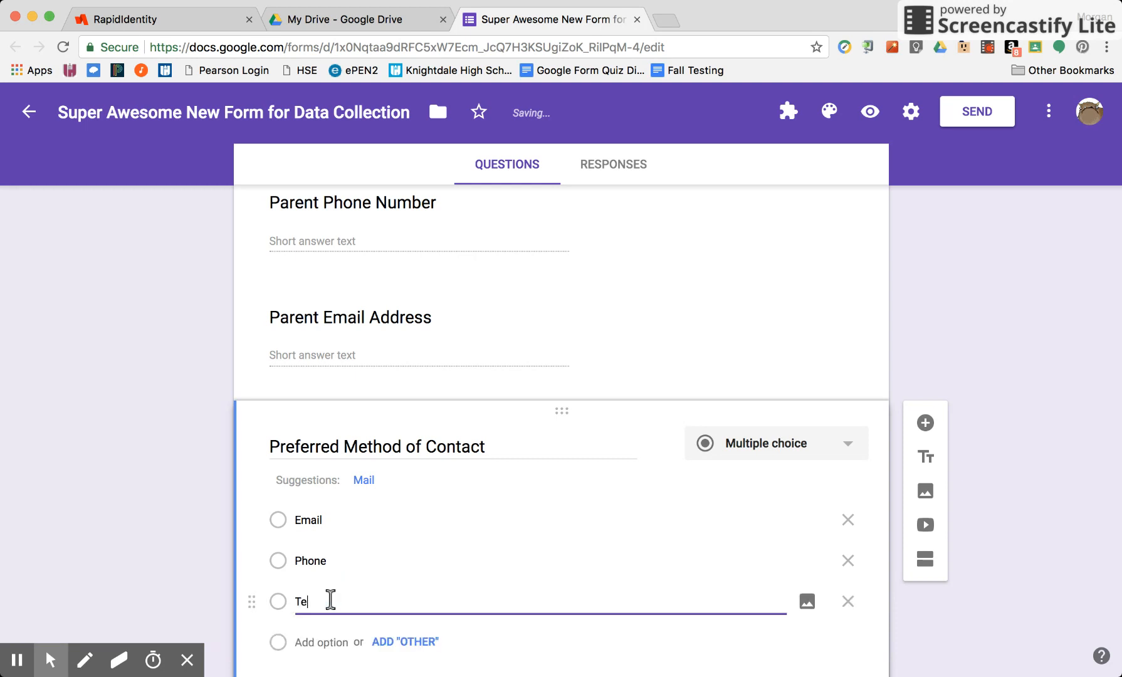
type("xt Message")
scroll(469, 592, "down", 3)
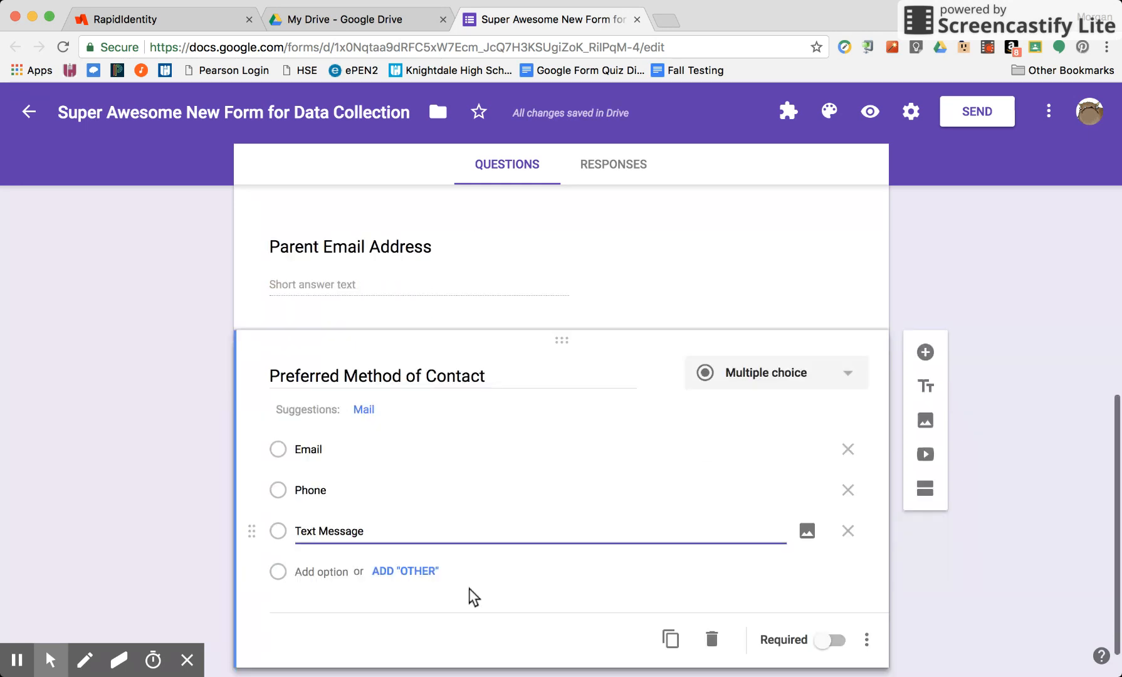
left_click(832, 595)
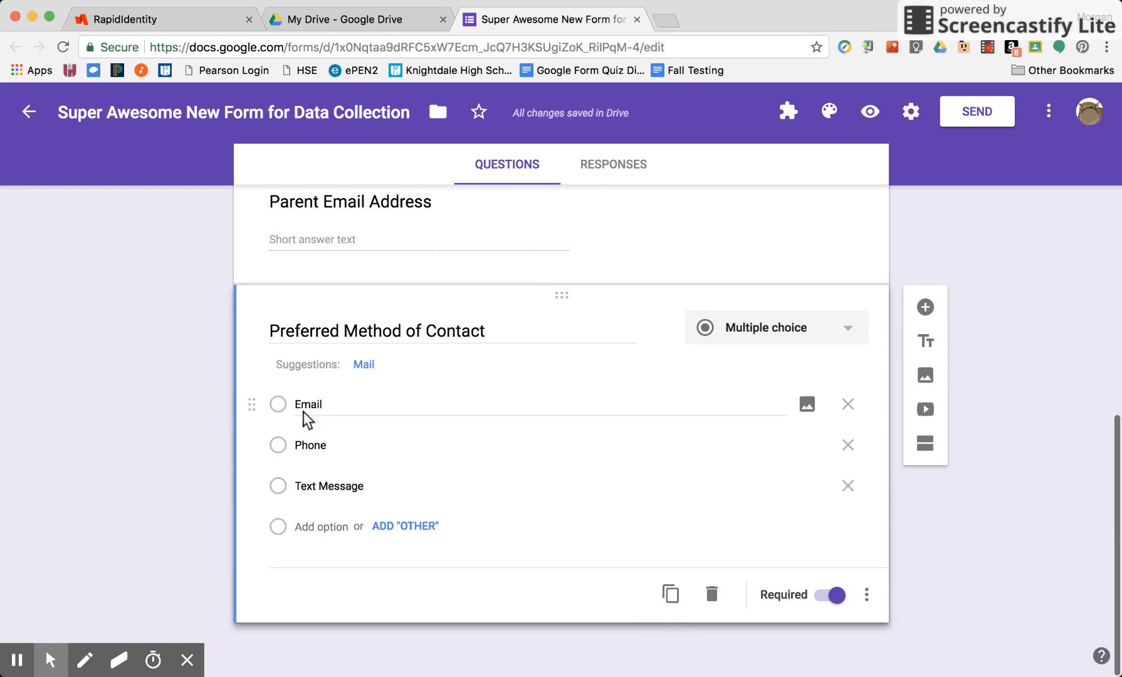
- Add a blank multiple-choice question below Preferred Method of Contact and look through the available question types
scroll(296, 412, "down", 1)
scroll(296, 412, "up", 15)
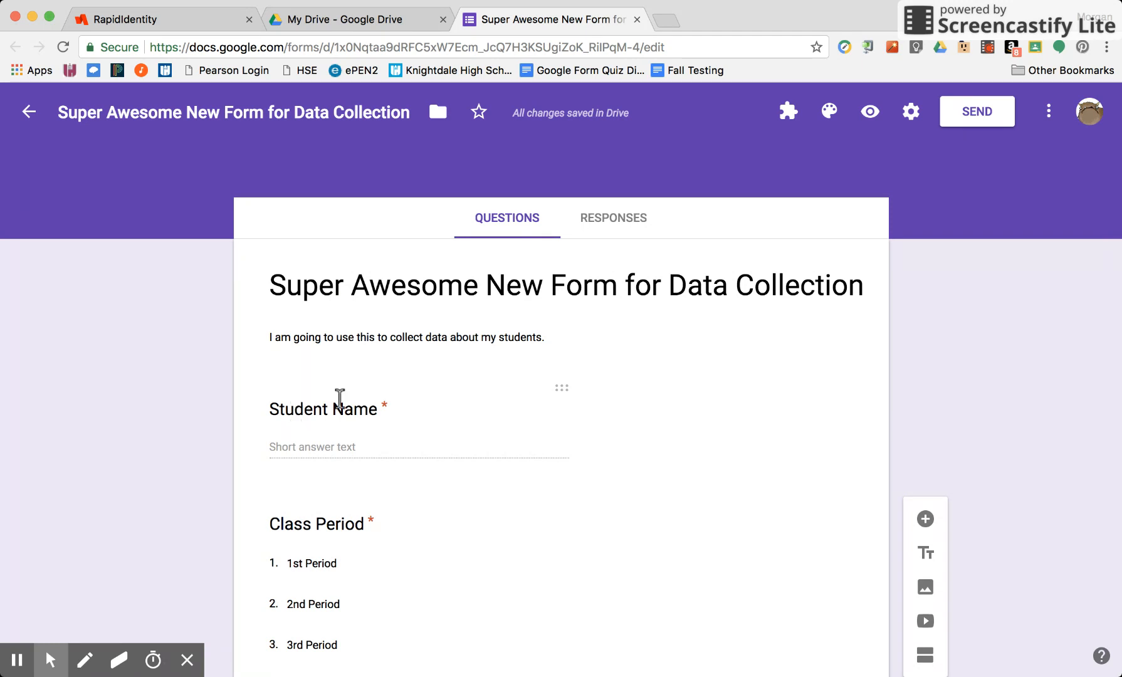
scroll(746, 531, "down", 10)
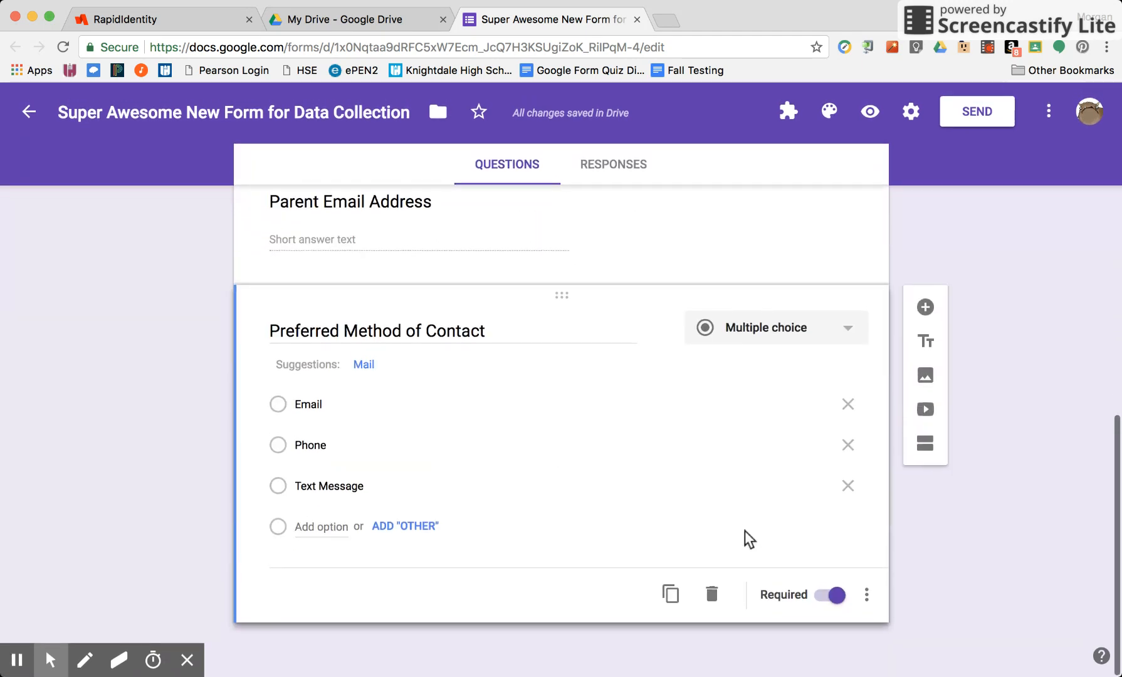
left_click(925, 307)
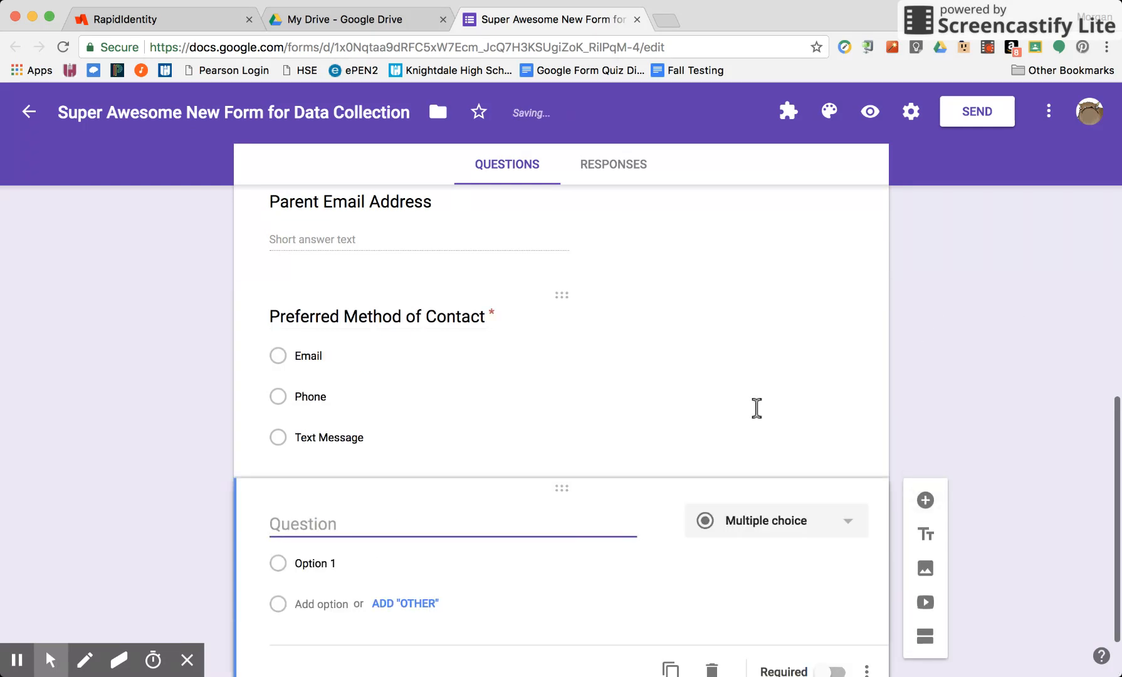
left_click(788, 445)
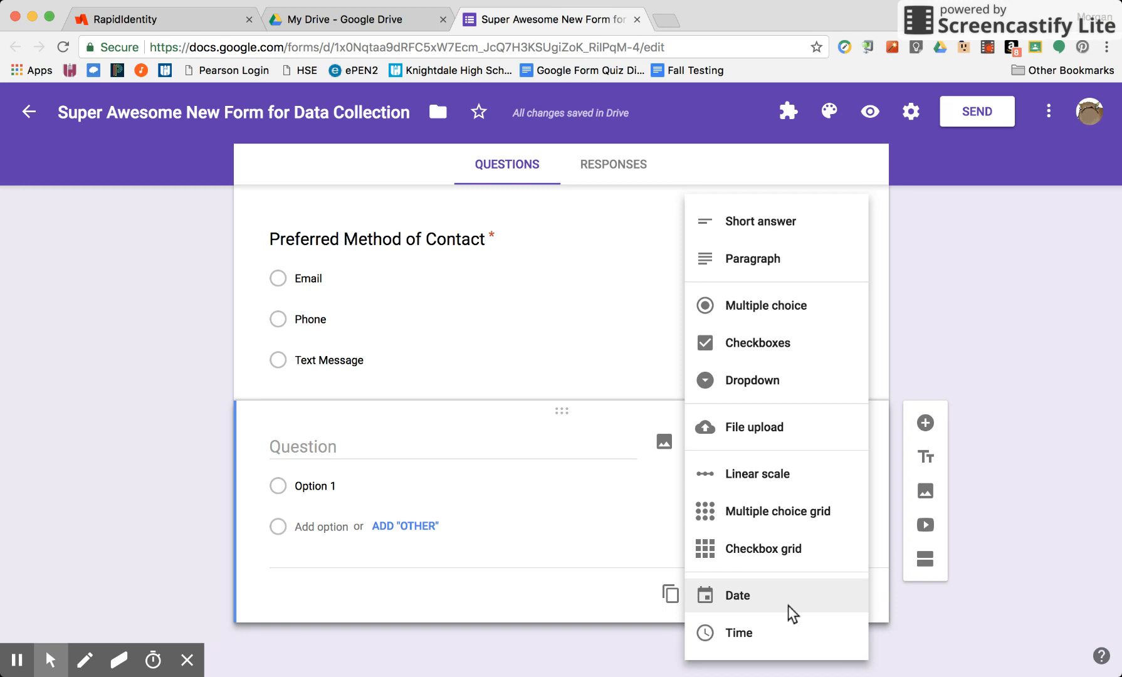
left_click(963, 375)
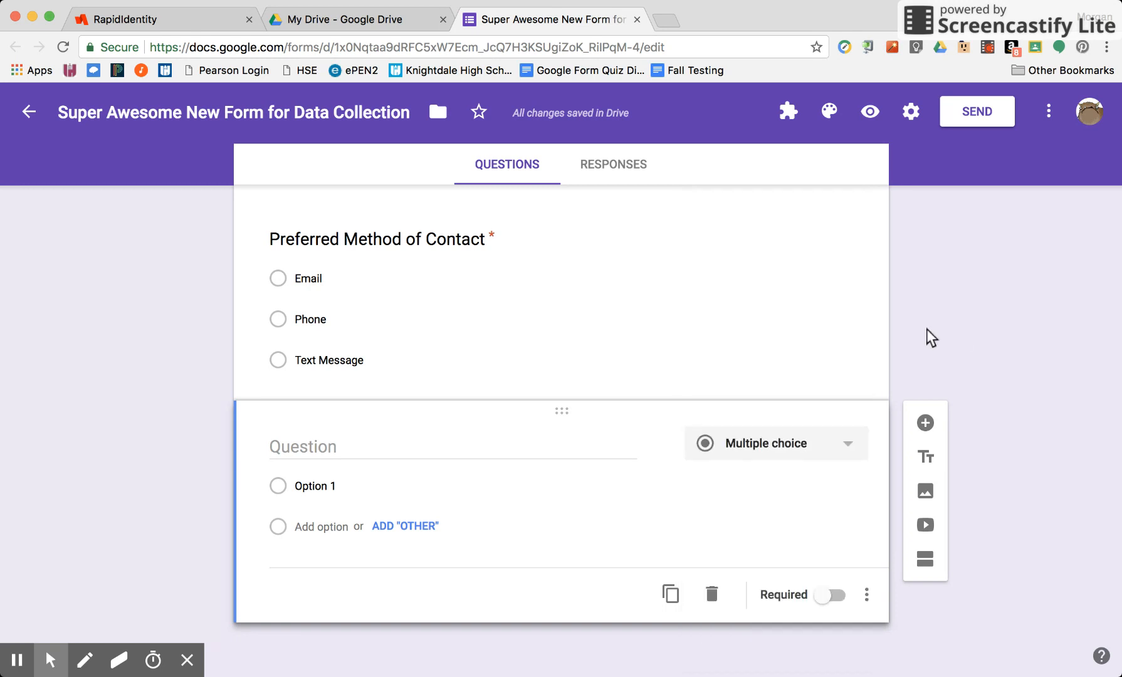
- Change the form's theme color to light blue
scroll(915, 327, "up", 10)
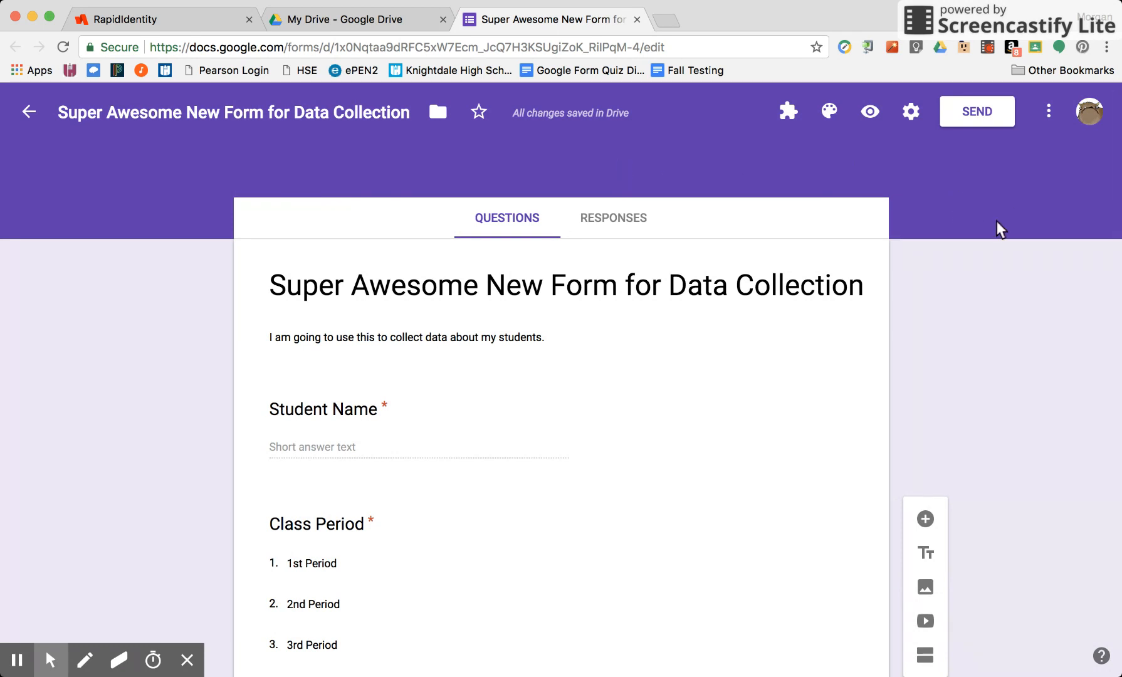
left_click(831, 111)
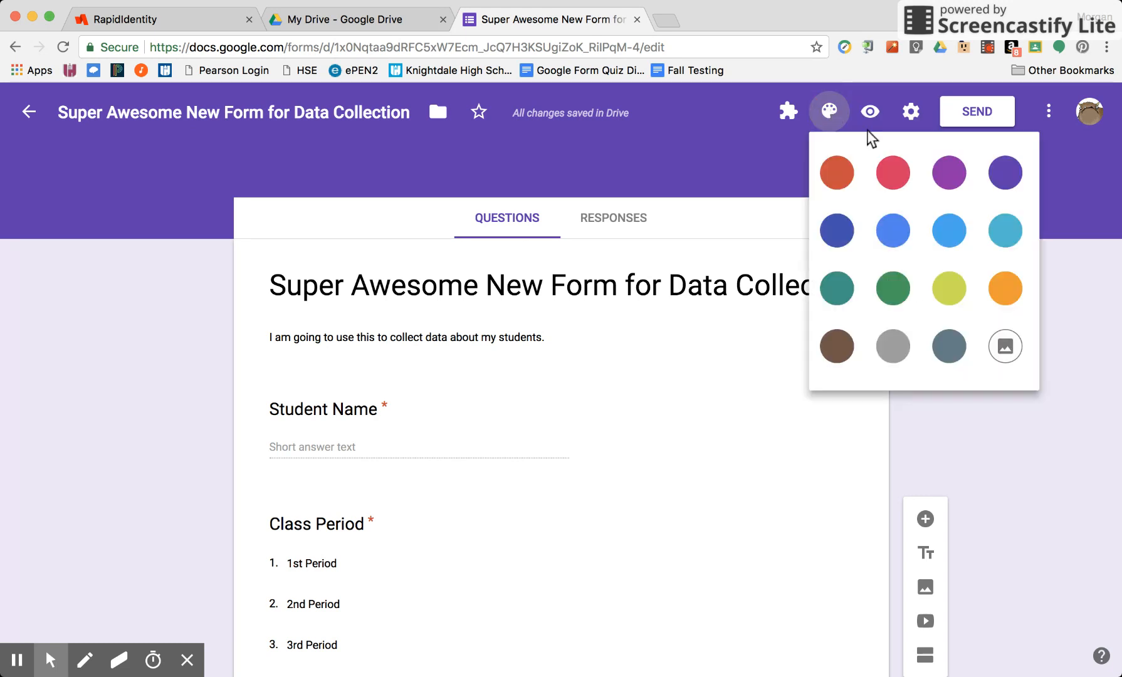
left_click(1006, 230)
- Apply the starry night sky image from the Work and School themes as the form's header theme
left_click(832, 113)
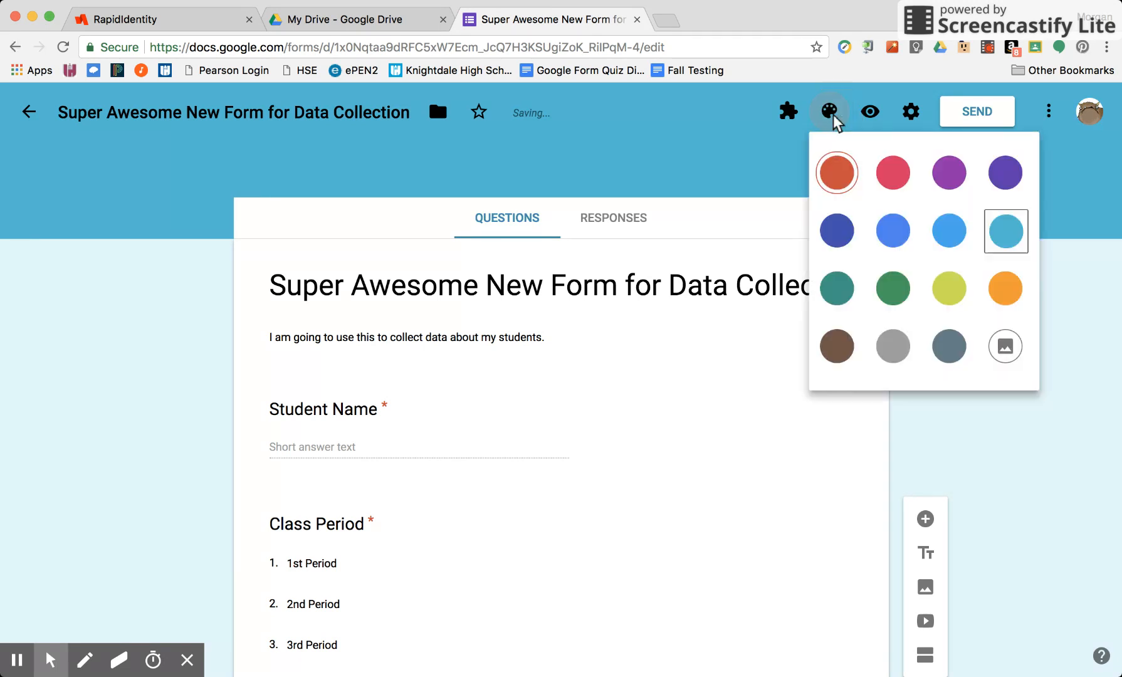
left_click(1011, 350)
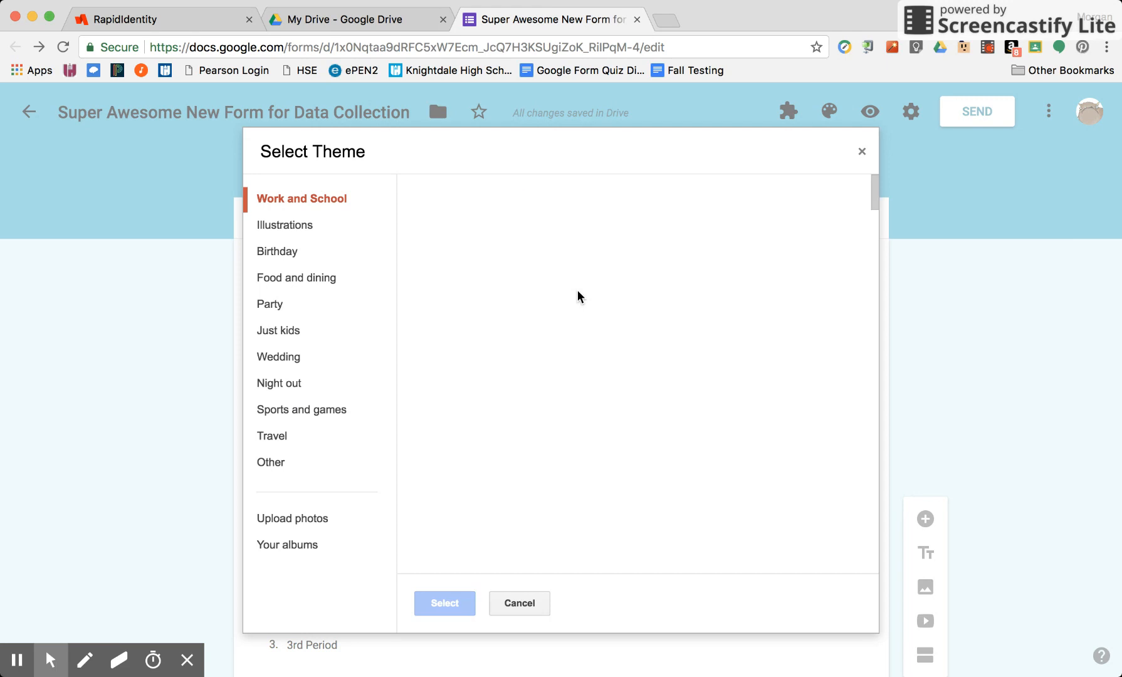
scroll(549, 391, "down", 12)
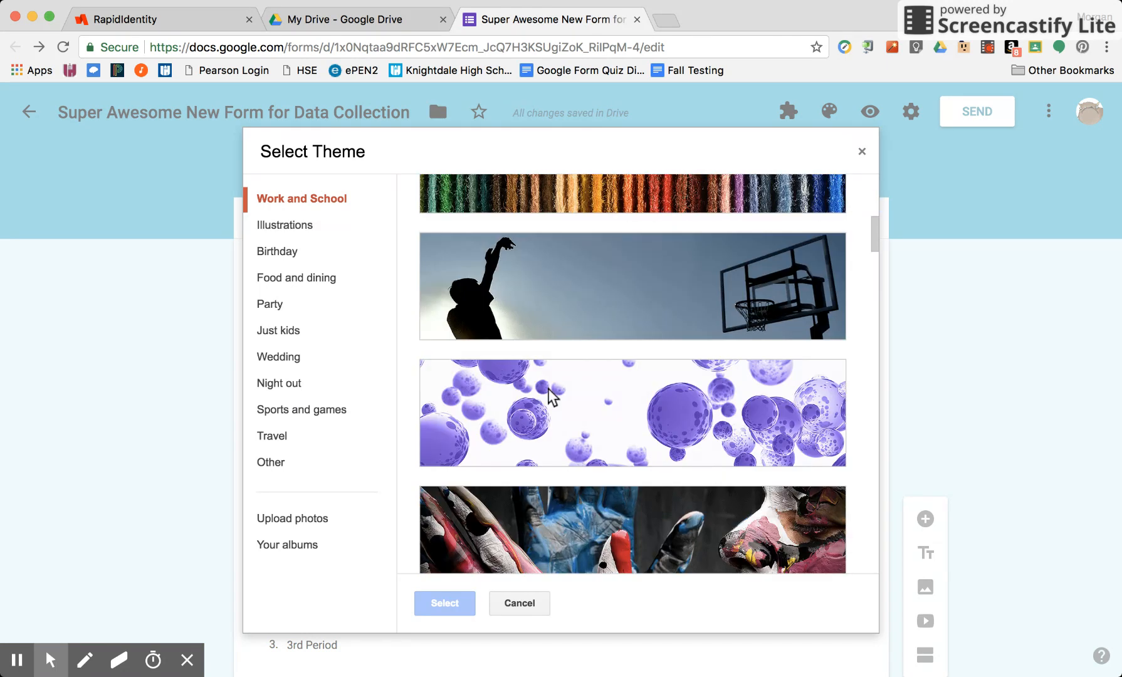
scroll(548, 389, "down", 14)
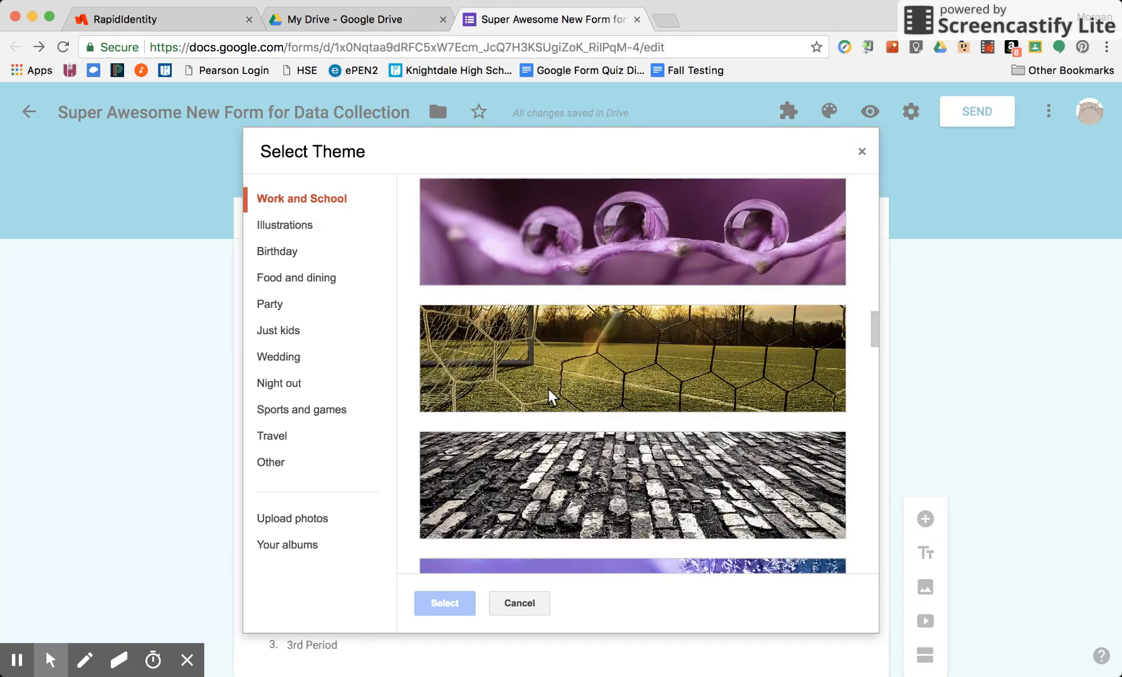
scroll(548, 389, "down", 13)
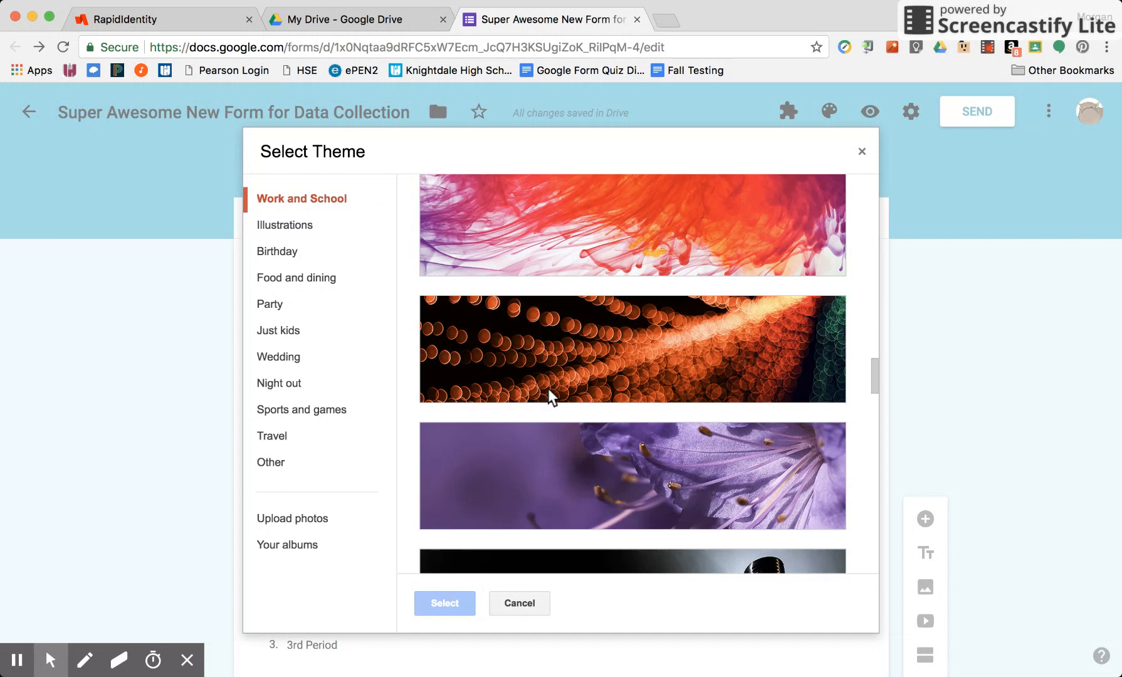
scroll(548, 389, "down", 6)
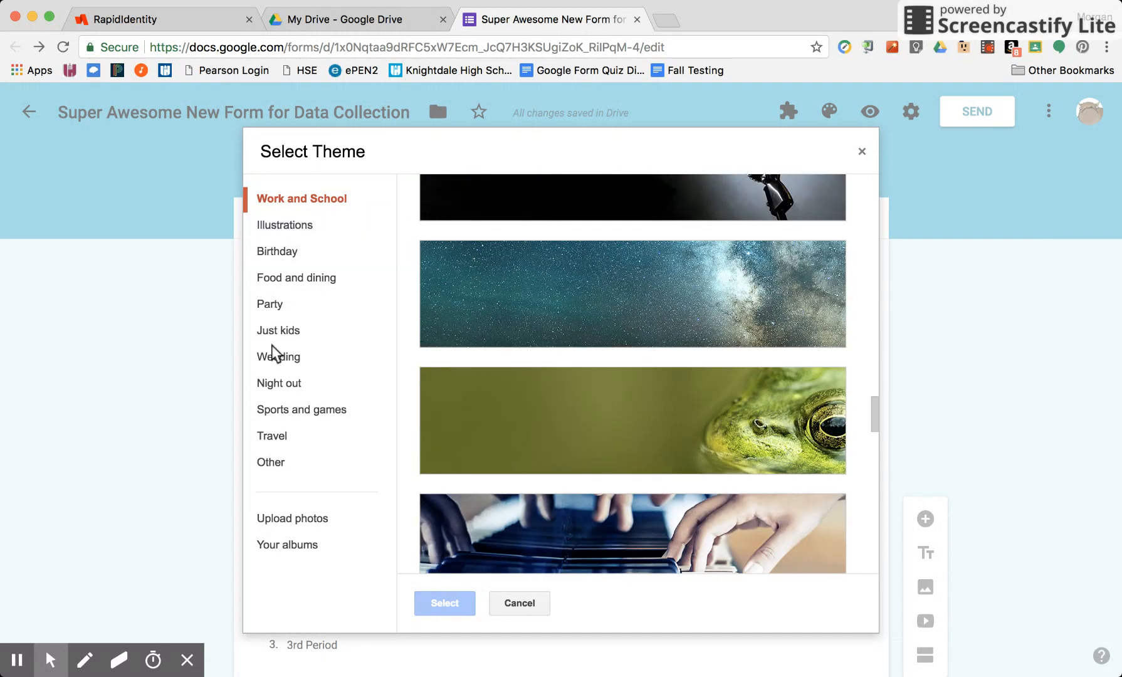
left_click(572, 314)
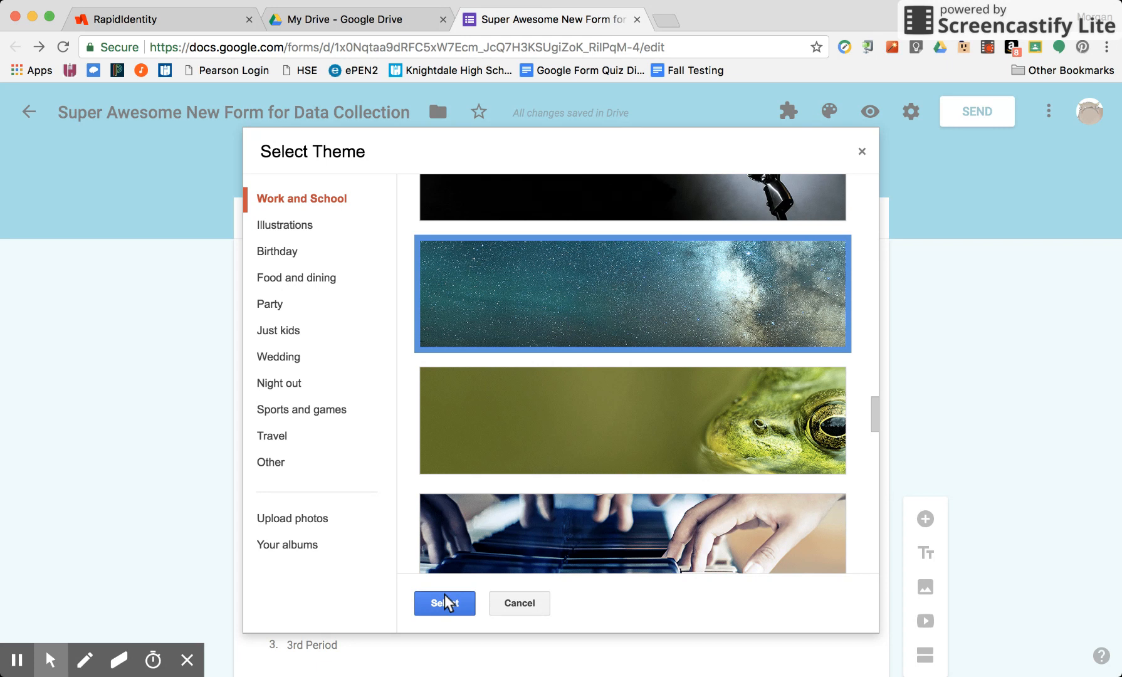
left_click(447, 603)
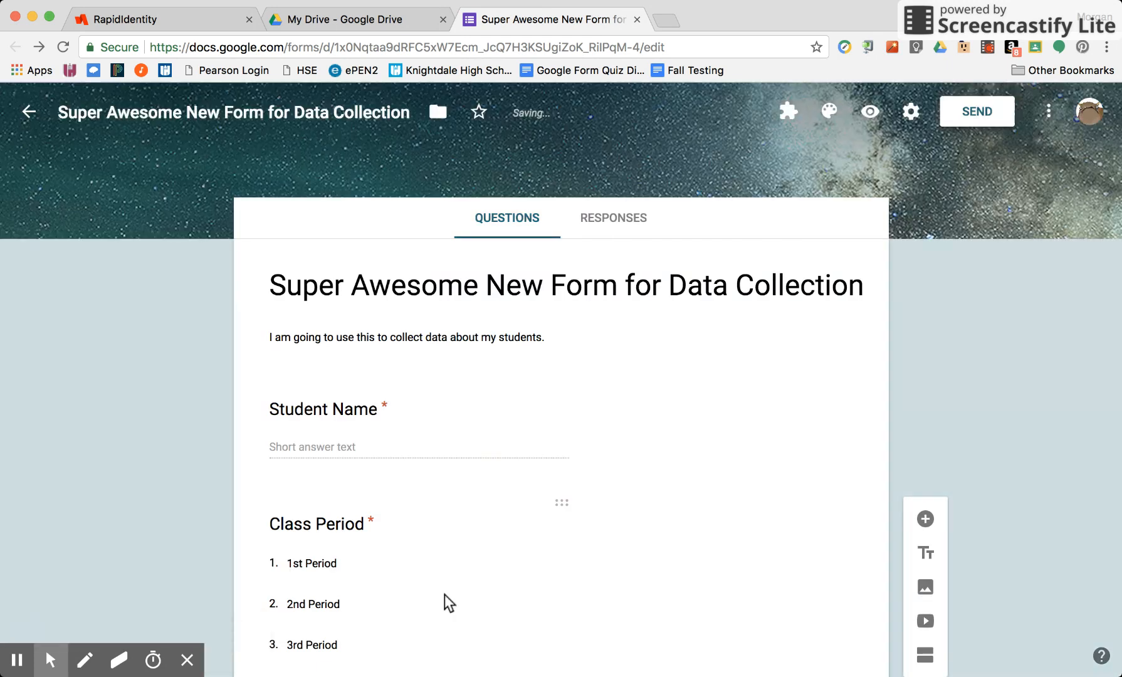
- Turn on collecting respondents' email addresses in the form's general settings
scroll(171, 529, "down", 10)
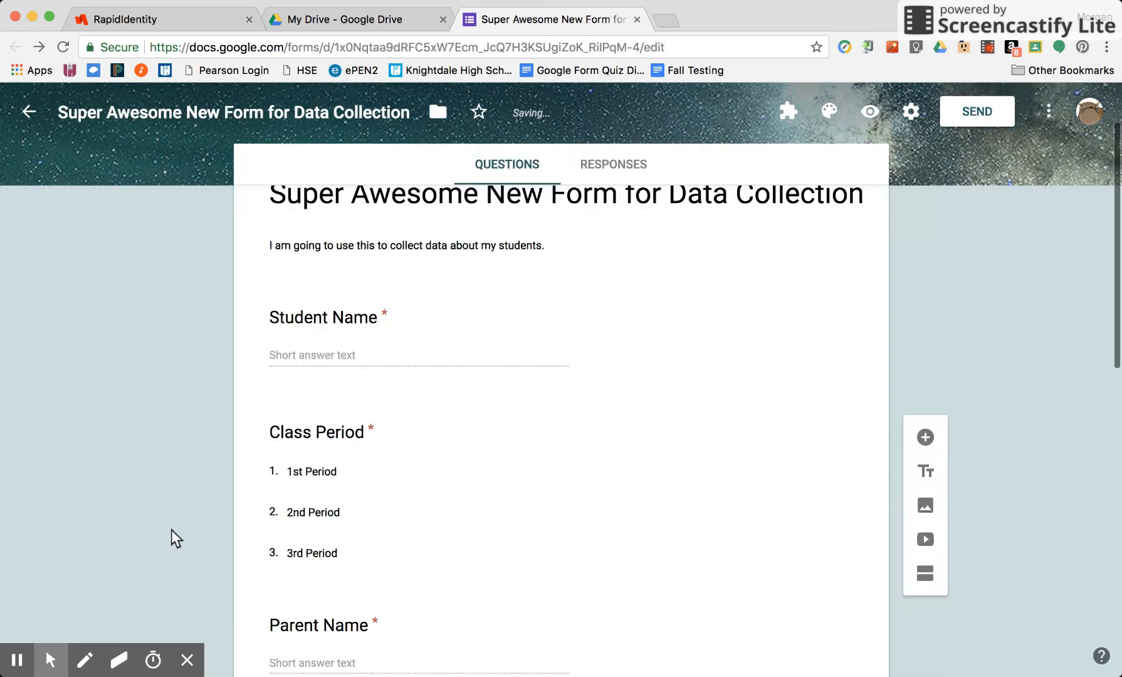
scroll(171, 530, "up", 10)
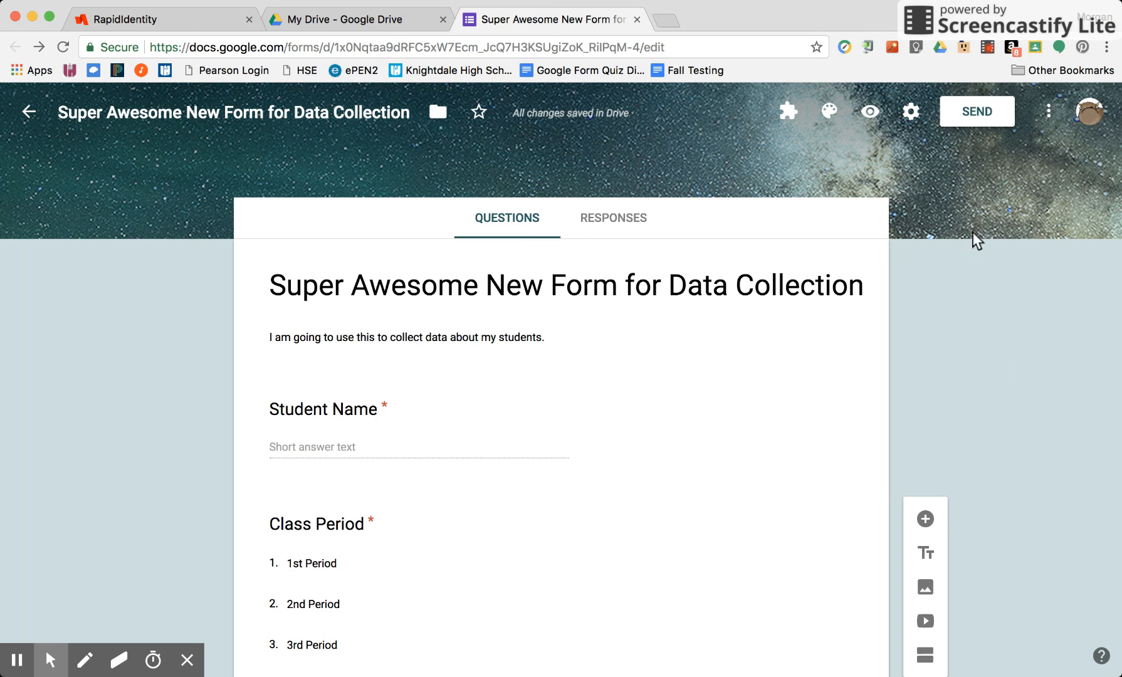
left_click(912, 112)
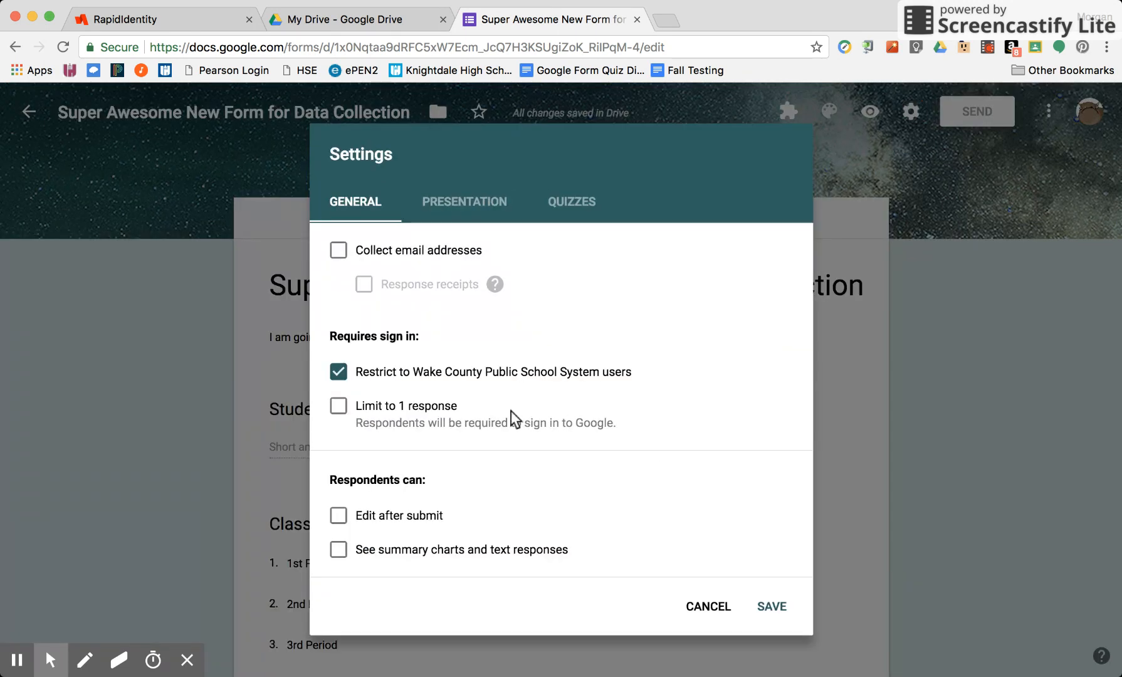
left_click(338, 250)
left_click(337, 250)
left_click(338, 250)
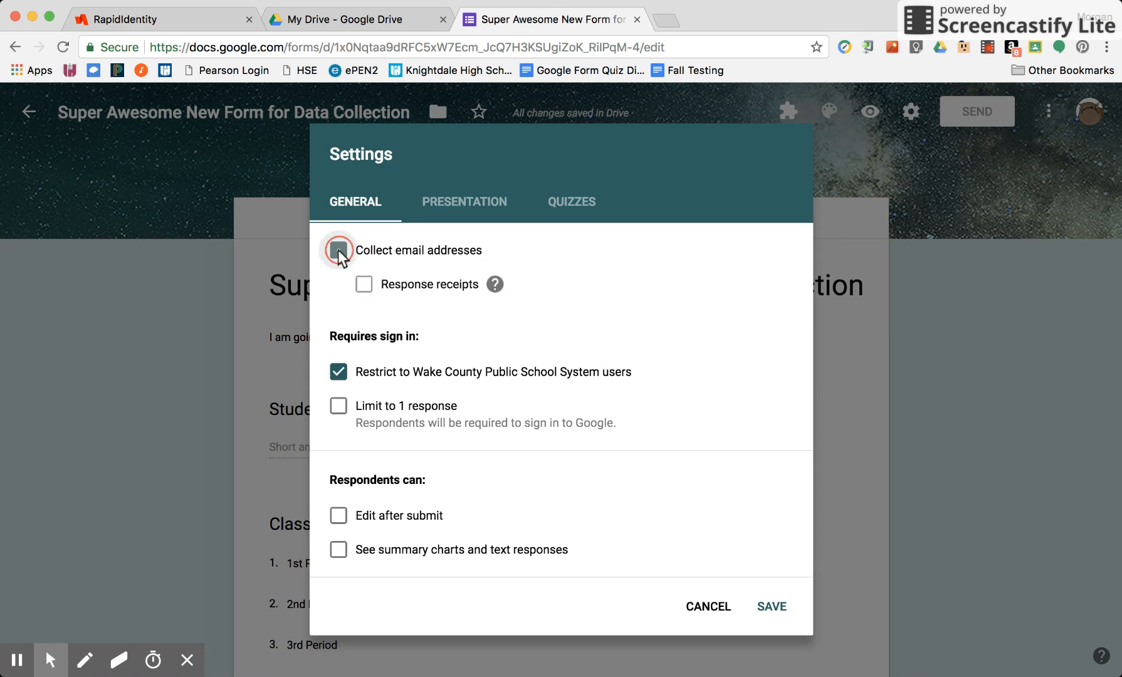
left_click(365, 285)
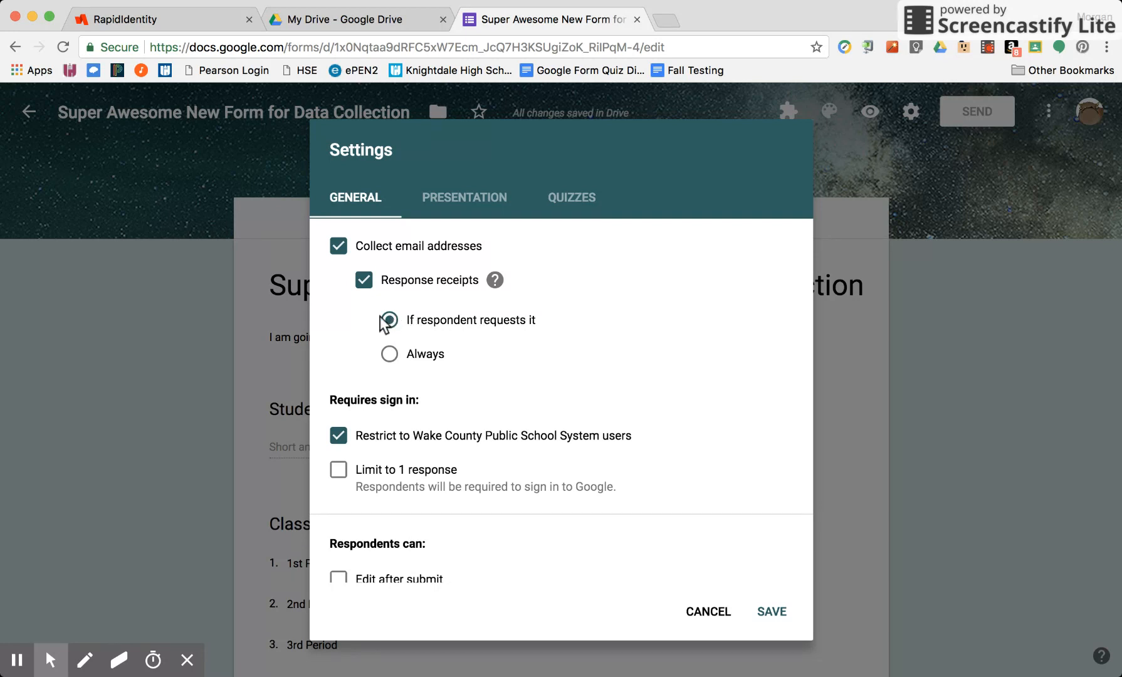
left_click(390, 355)
left_click(365, 281)
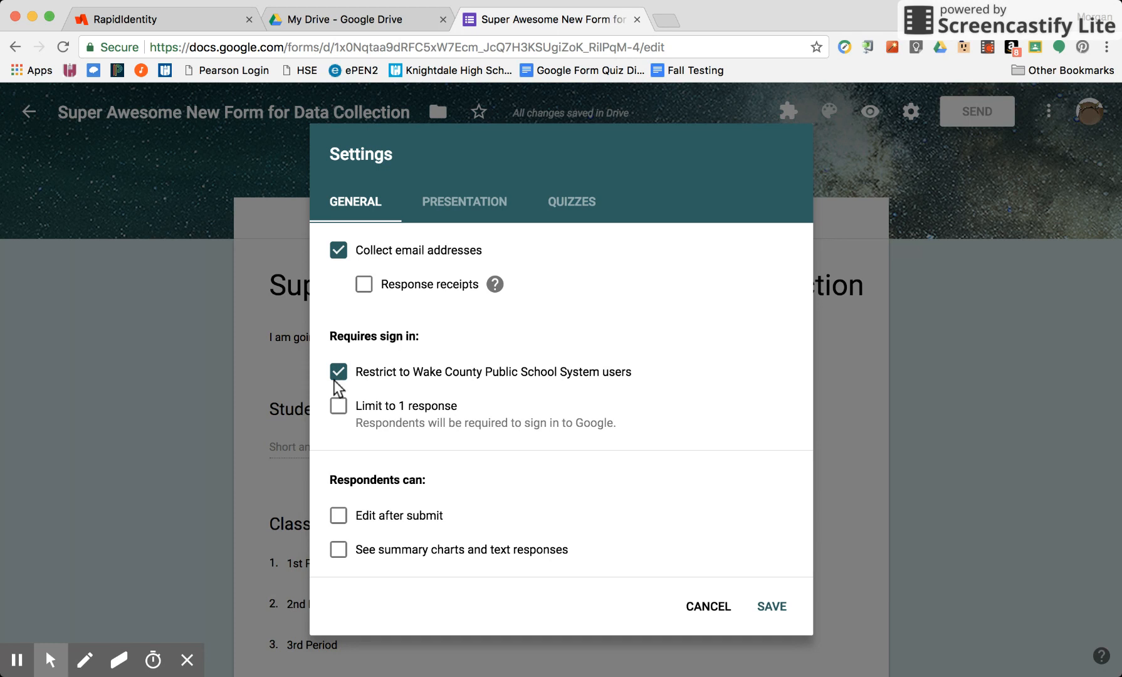
- Limit the form to 1 response per respondent and save the settings with the confirmation message "Thank you for responding!"
left_click(338, 406)
left_click(462, 204)
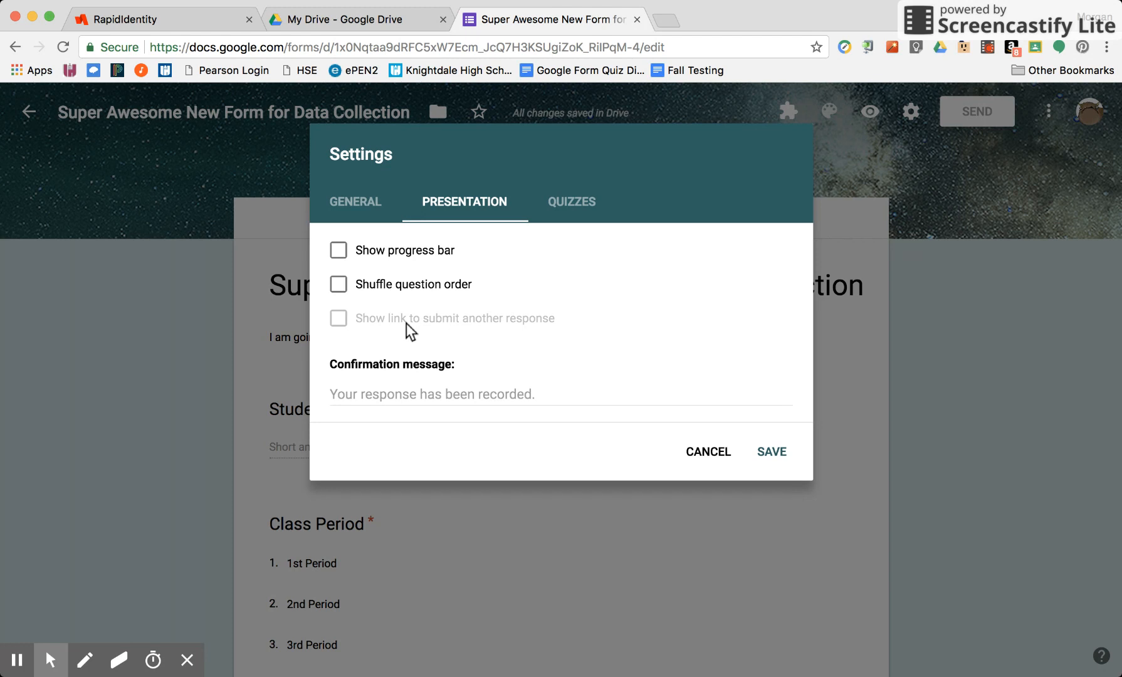
left_click(410, 395)
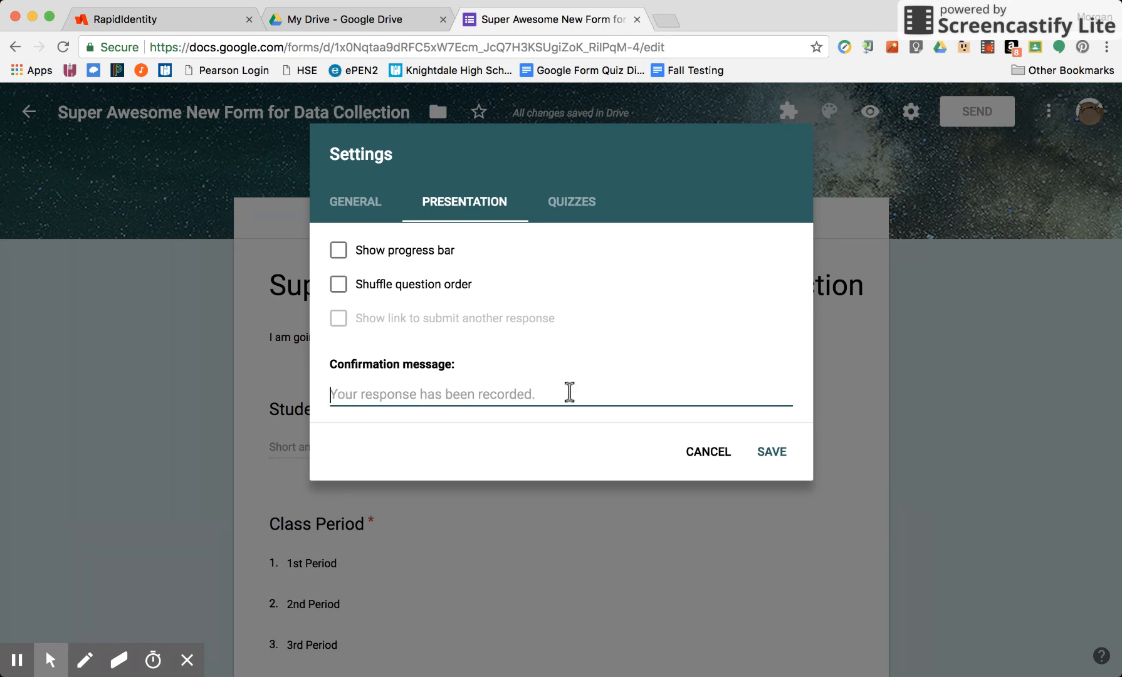
type("T")
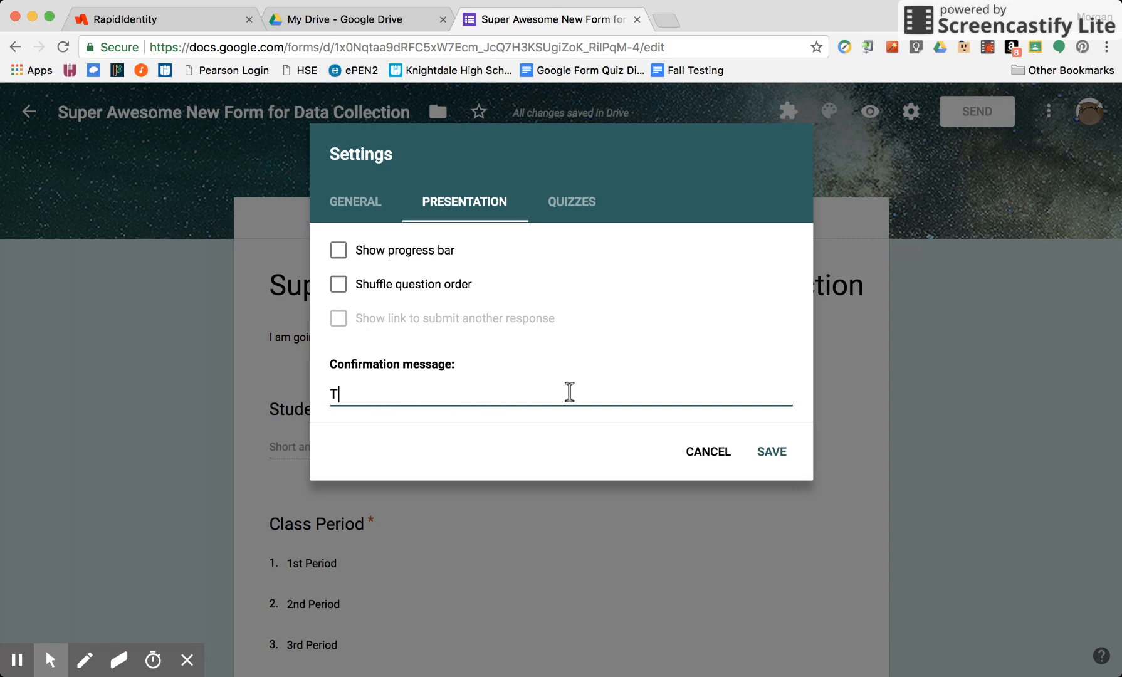
type("hank you for responding!")
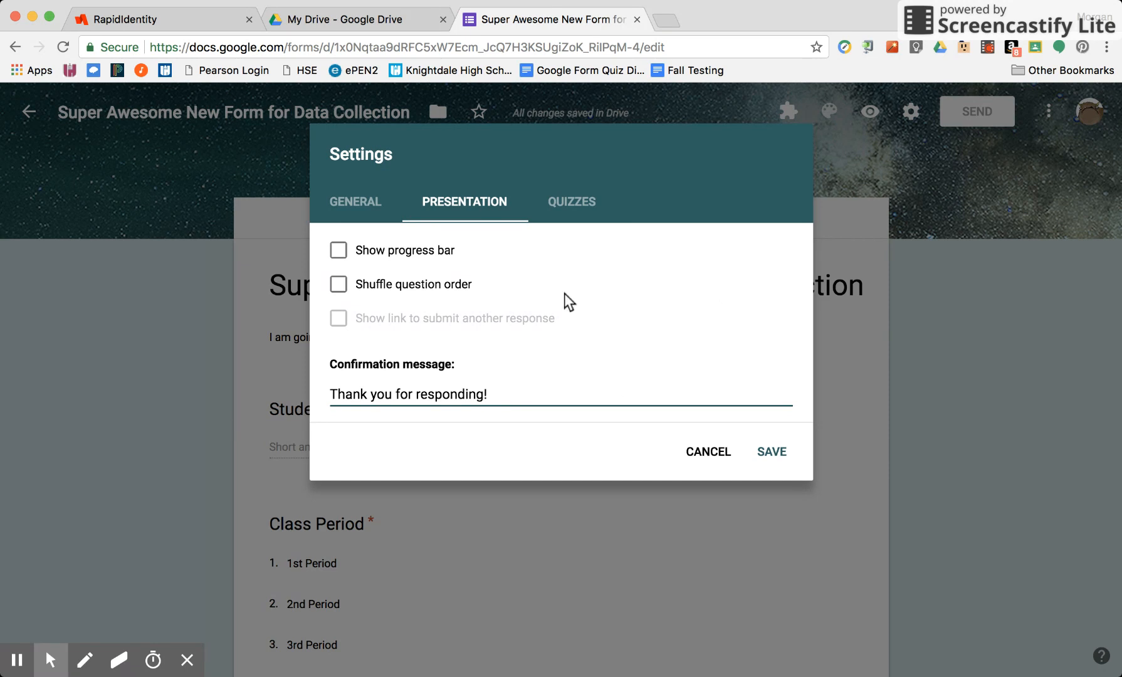
left_click(778, 454)
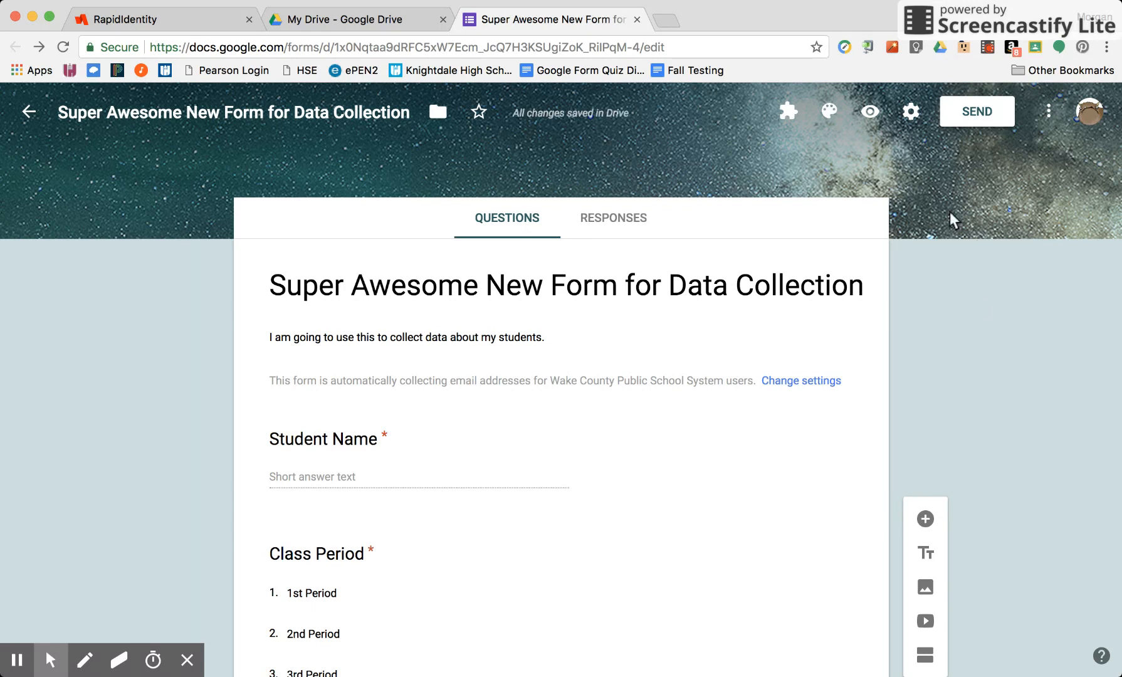
- Generate a shortened shareable link to the form in the send options, then close the Send form dialog
left_click(980, 114)
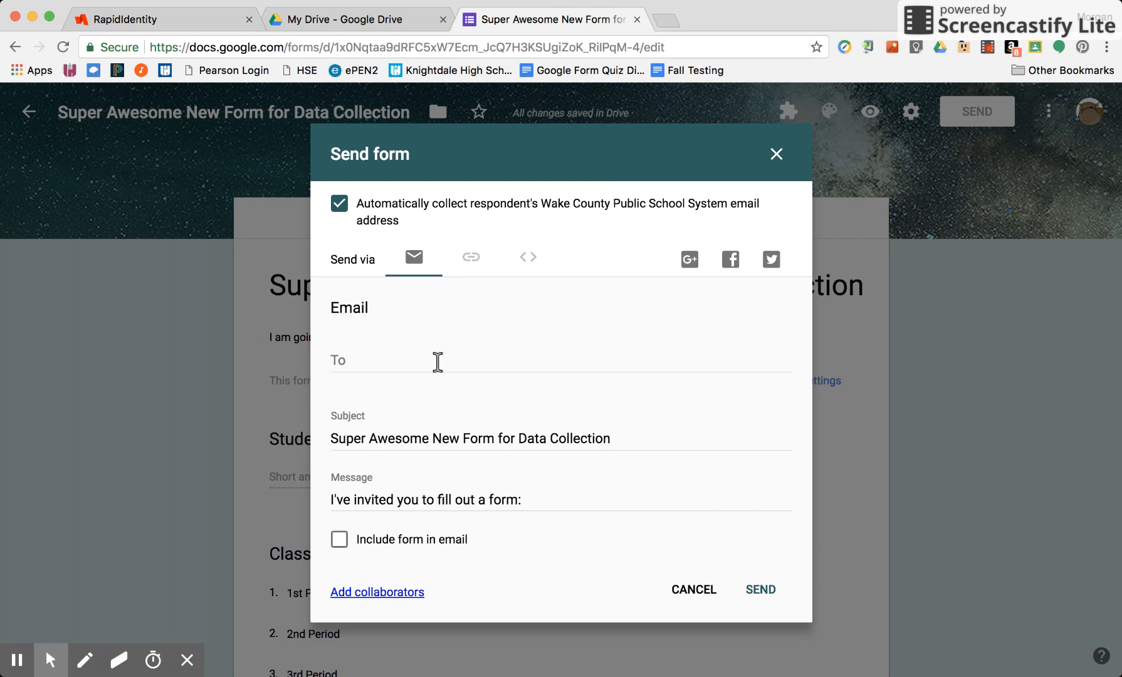
left_click(470, 259)
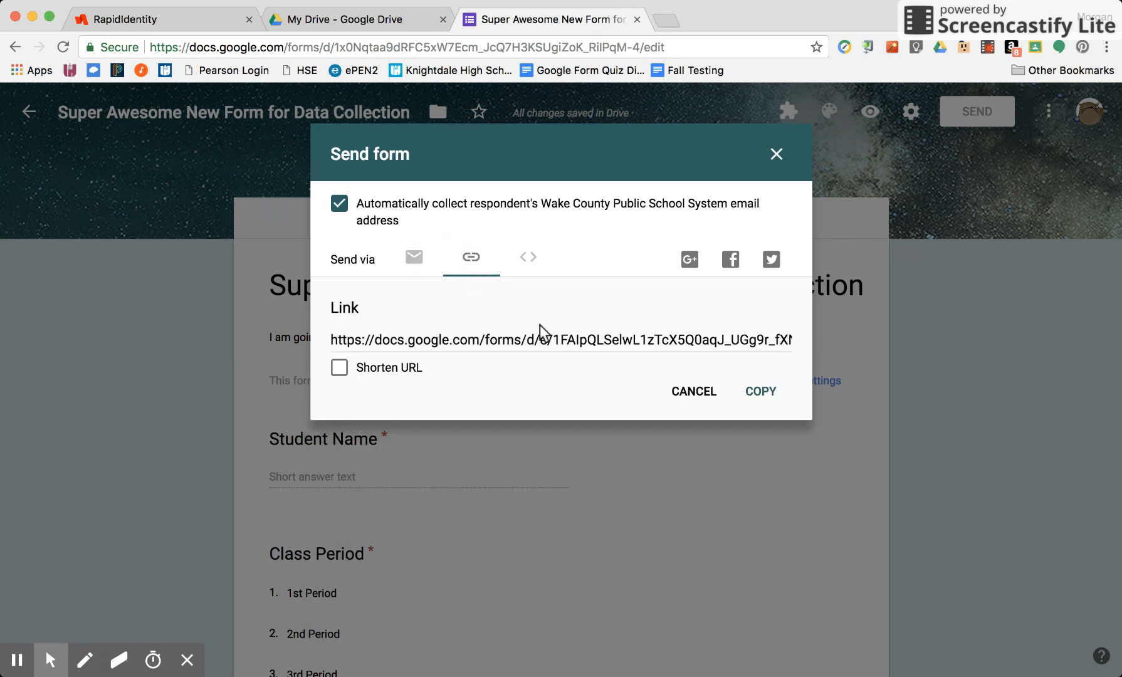
left_click(521, 331)
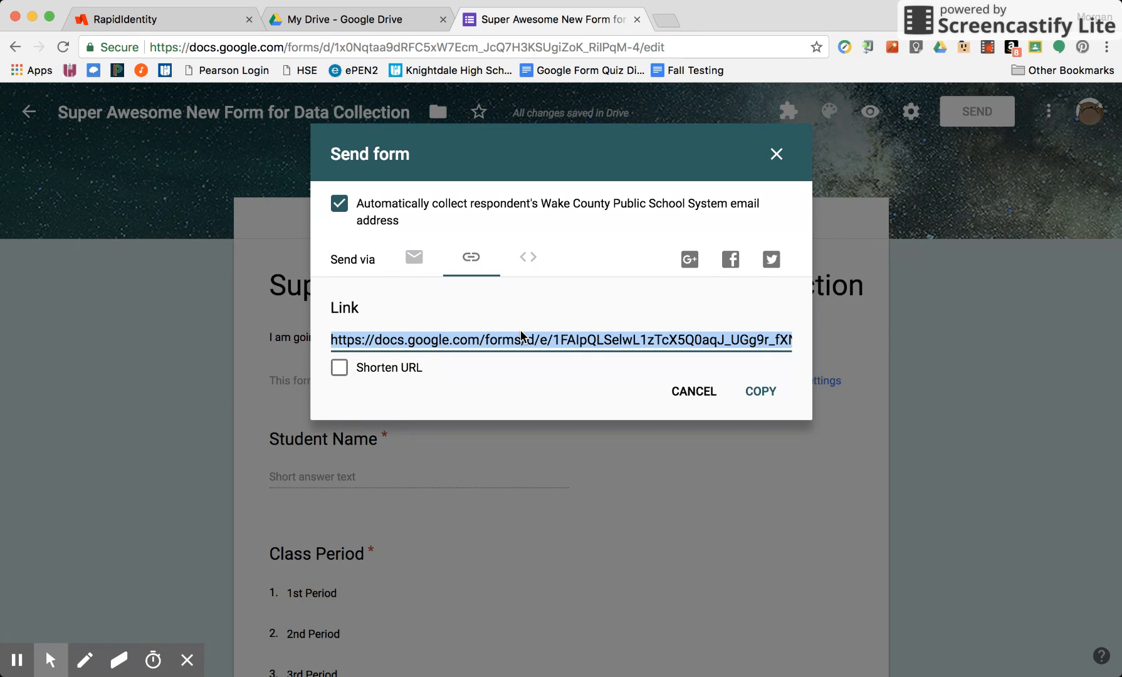
left_click(340, 368)
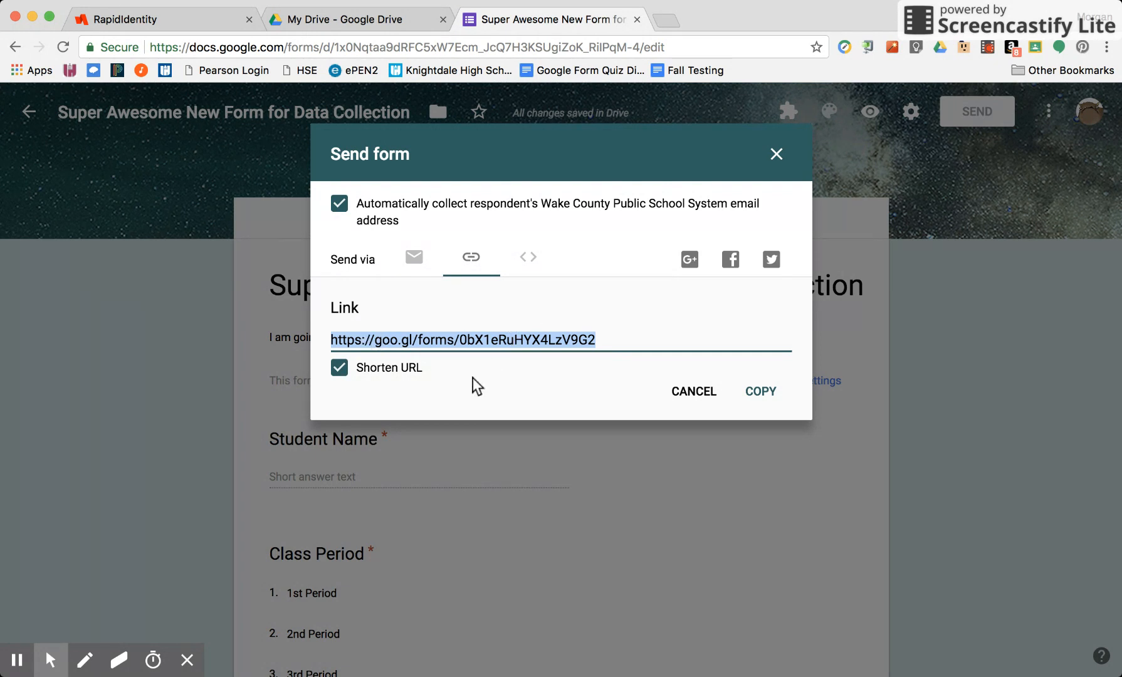
left_click(777, 155)
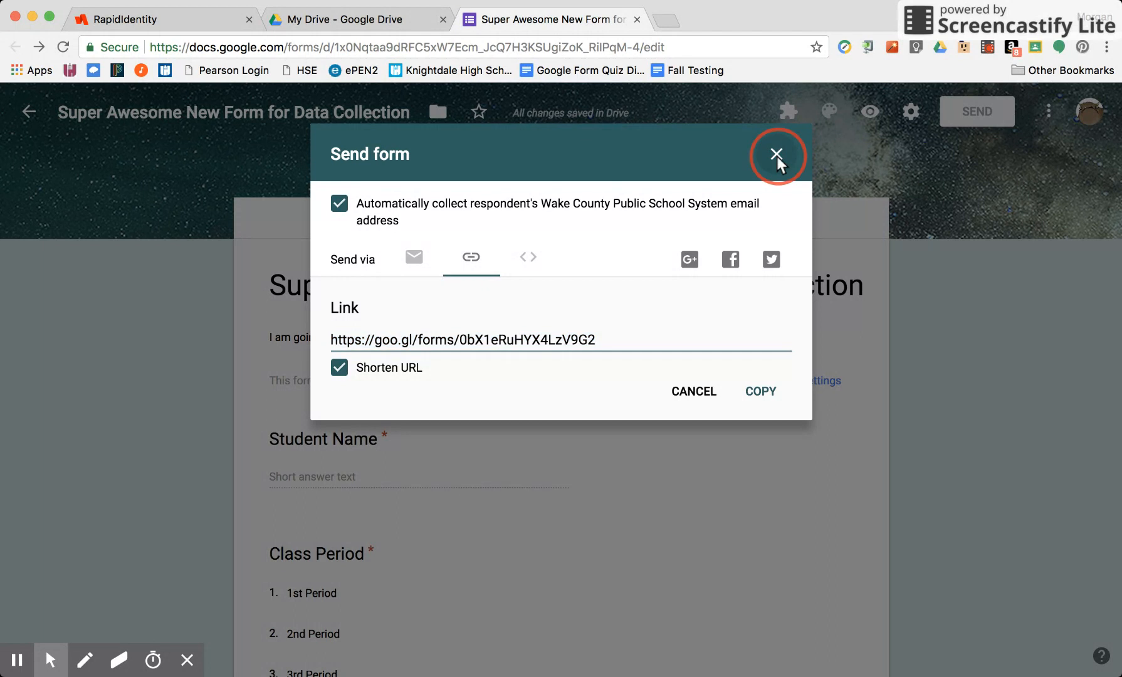
key("super+Tab")
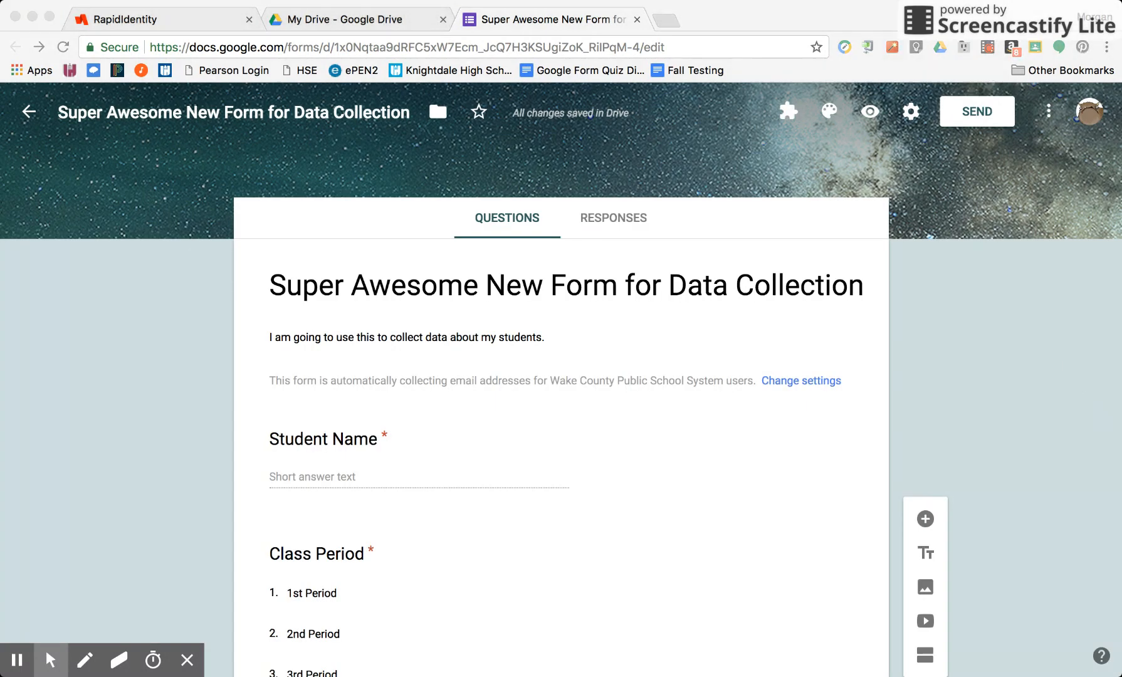